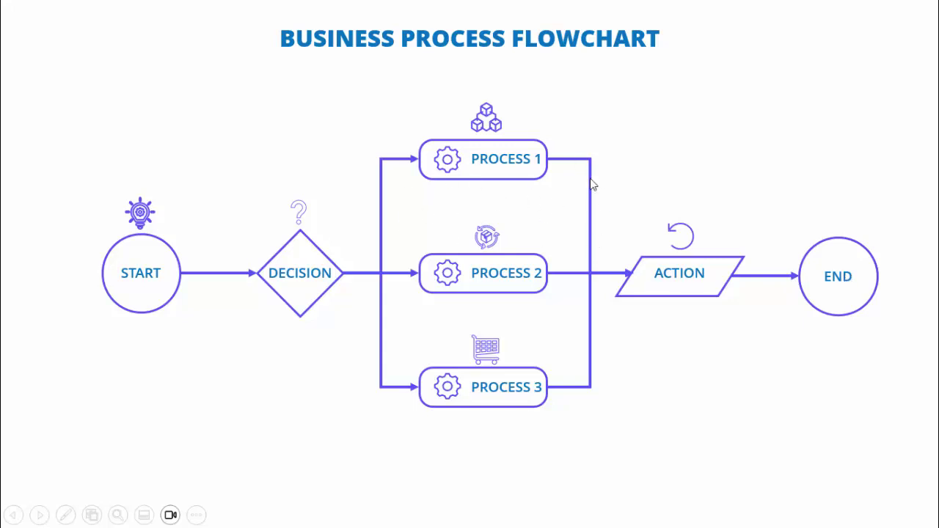
Leave the finished flowchart preview and move to the blank third slide
{"action": "left_click", "coordinate": [714, 303]}
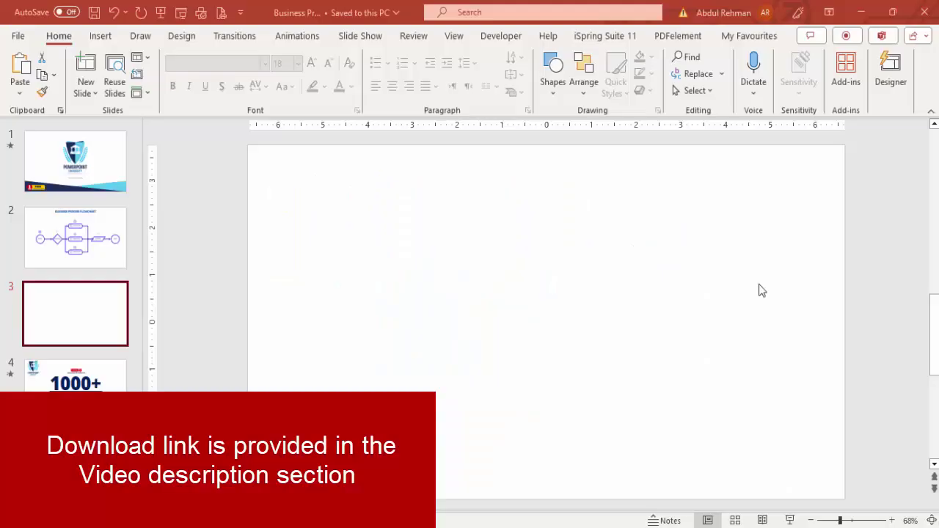
Turn on the centre guides and draw a Flowchart Connector circle on the slide's left side
{"action": "left_click", "coordinate": [454, 35]}
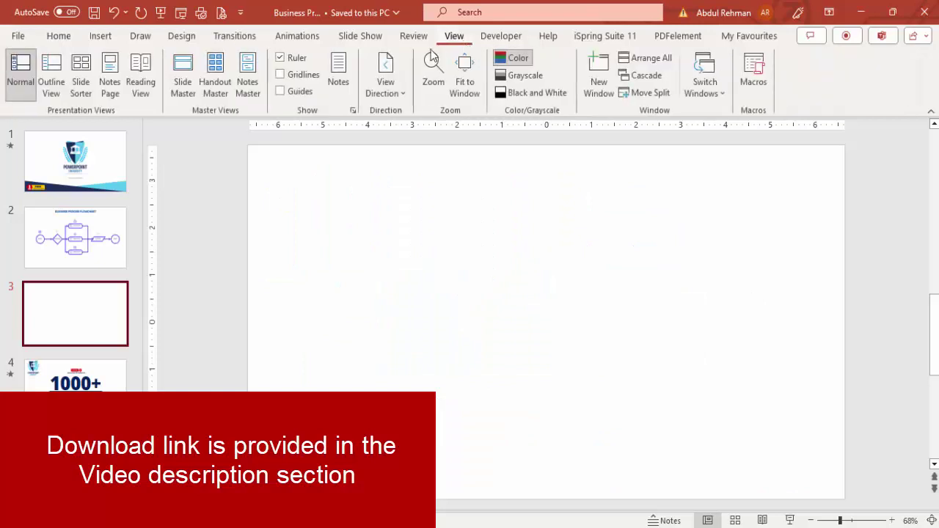
{"action": "left_click", "coordinate": [314, 90]}
{"action": "left_click", "coordinate": [101, 36]}
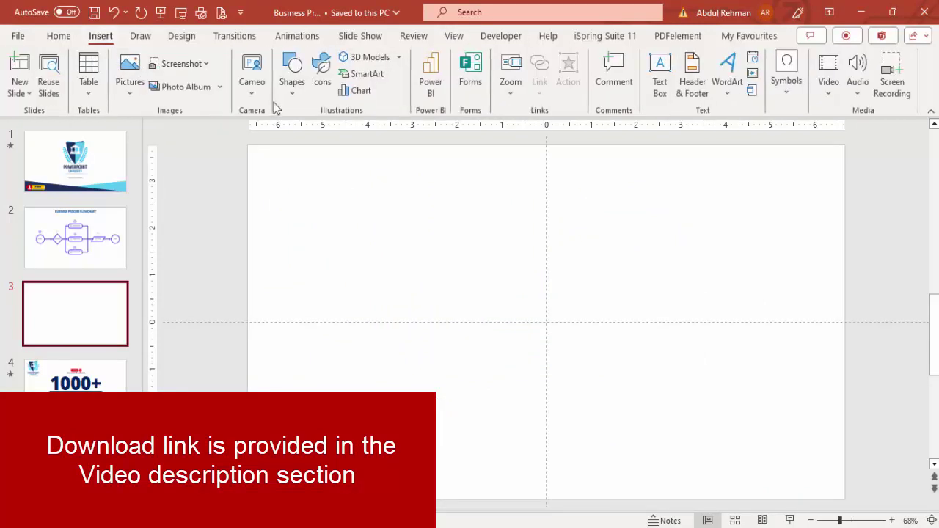
{"action": "left_click", "coordinate": [291, 74]}
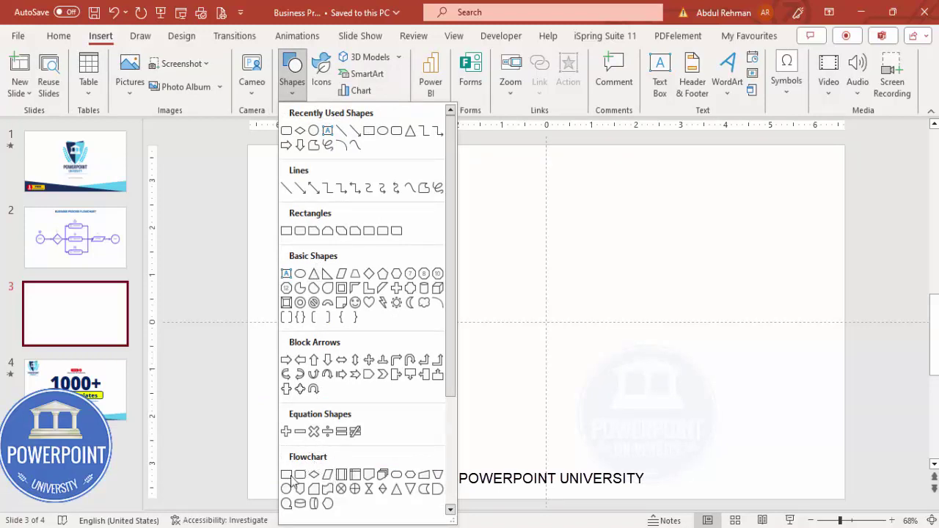
{"action": "left_click", "coordinate": [286, 488]}
{"action": "left_click_drag", "start_coordinate": [306, 295], "coordinate": [348, 346]}
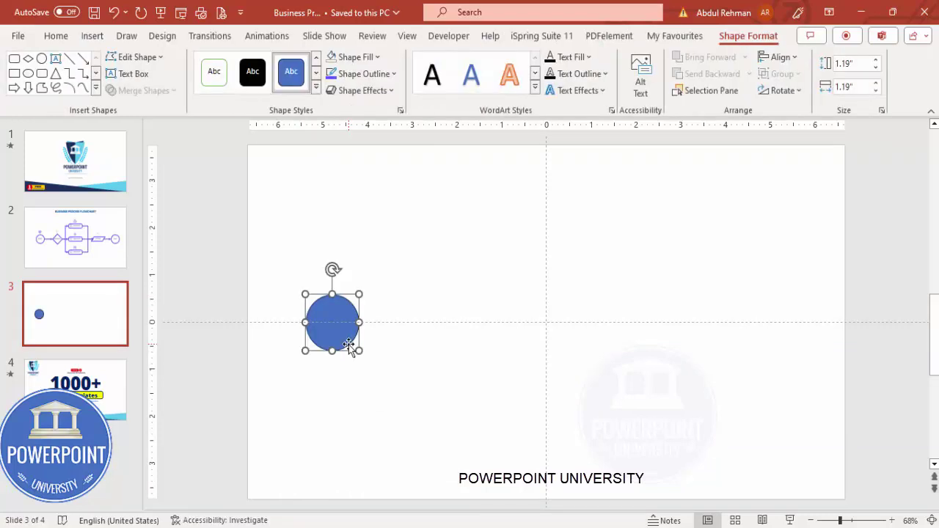
Set the circle's height and width to 1.1 inches
{"action": "left_click", "coordinate": [866, 64]}
{"action": "type", "text": "1.1"}
{"action": "left_click", "coordinate": [866, 86]}
{"action": "type", "text": "1.1"}
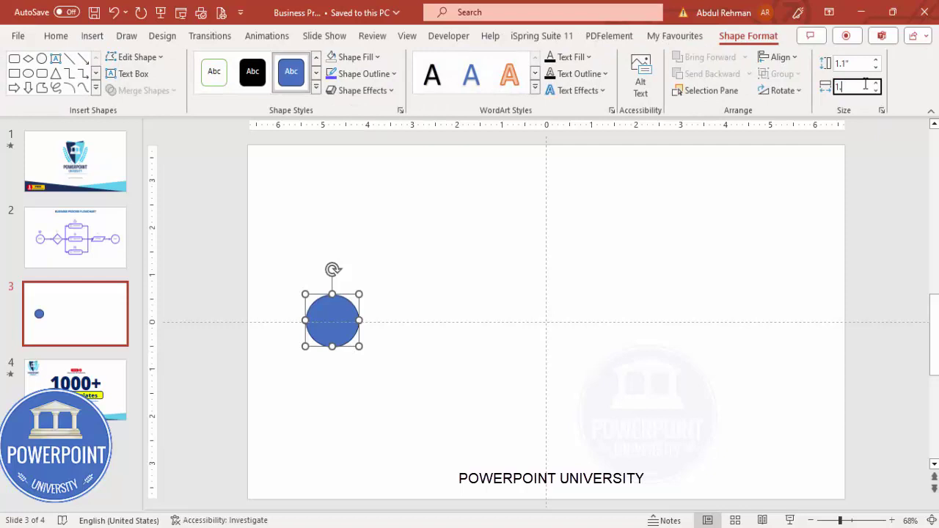
{"action": "key", "text": "Return"}
Give the circle the recent purple outline and No Fill
{"action": "left_click", "coordinate": [363, 73]}
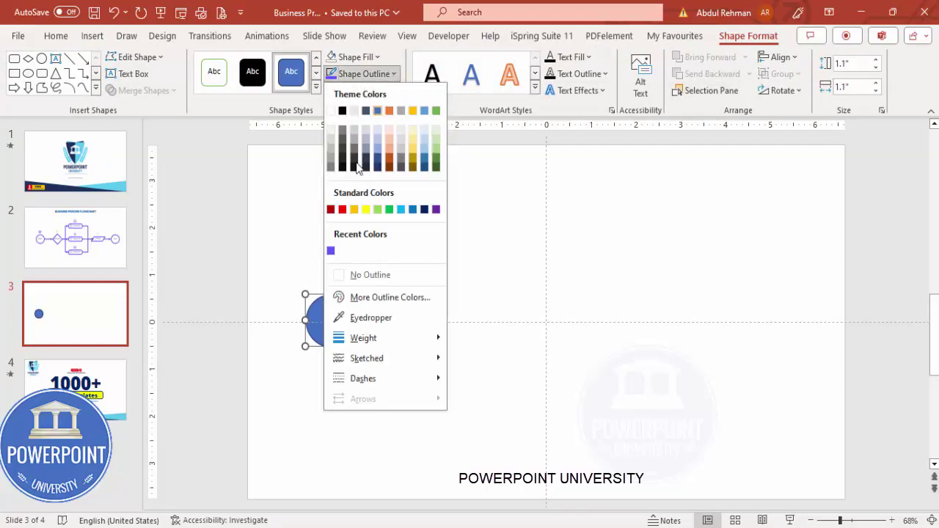
{"action": "left_click", "coordinate": [331, 251]}
{"action": "left_click", "coordinate": [353, 56]}
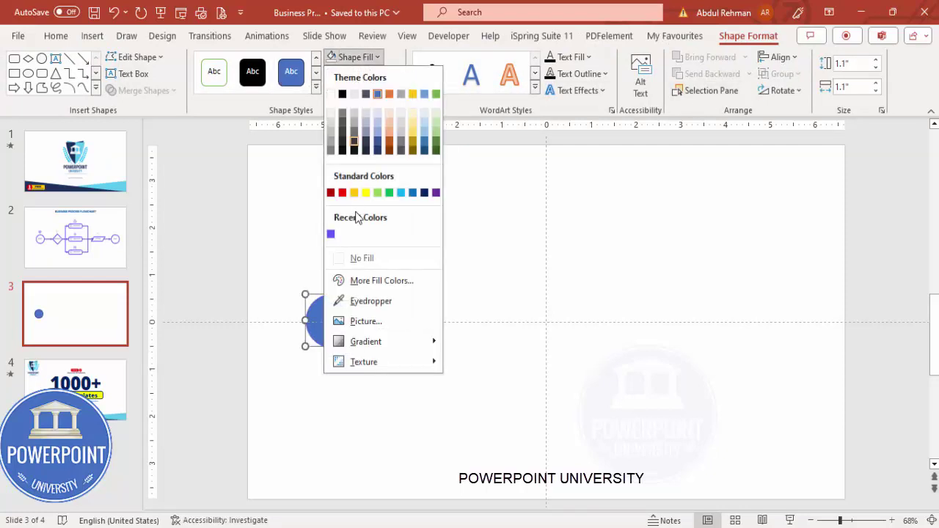
{"action": "left_click", "coordinate": [367, 263]}
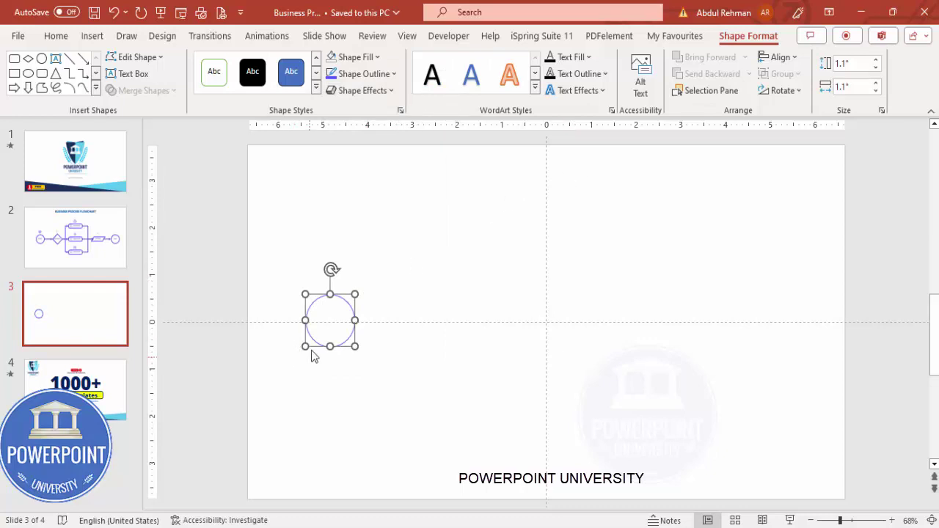
{"action": "left_click", "coordinate": [356, 331]}
{"action": "left_click", "coordinate": [360, 321]}
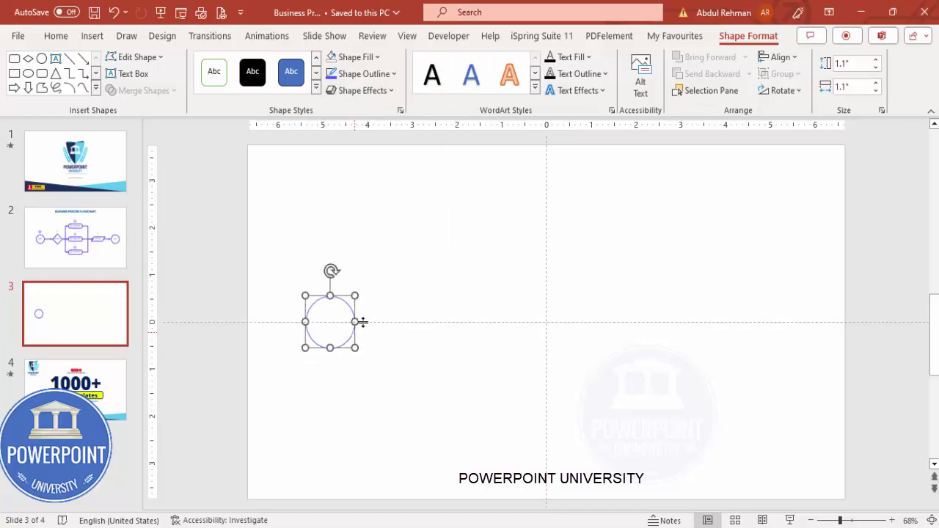
{"action": "left_click", "coordinate": [359, 231]}
{"action": "left_click", "coordinate": [100, 35]}
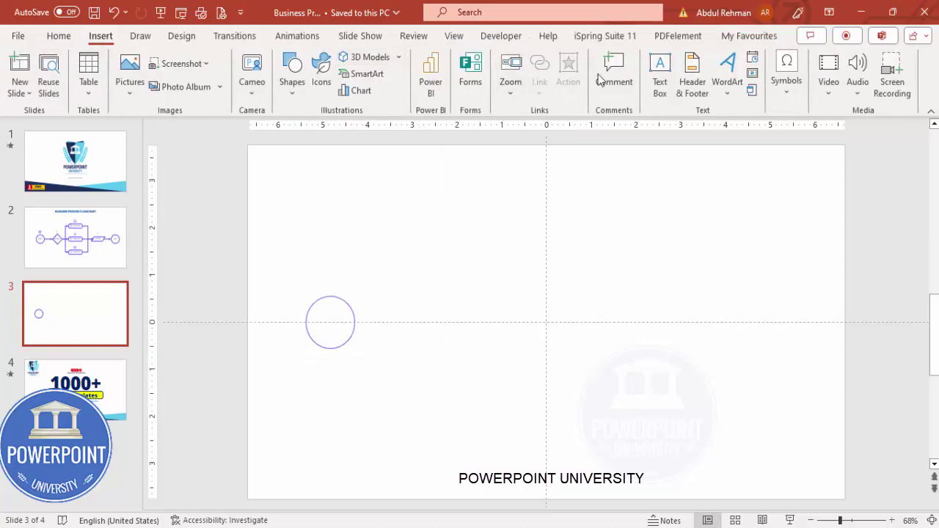
Add a START text box in bold, centred purple text, narrowed to fit
{"action": "left_click", "coordinate": [657, 67]}
{"action": "left_click_drag", "start_coordinate": [353, 221], "coordinate": [440, 216]}
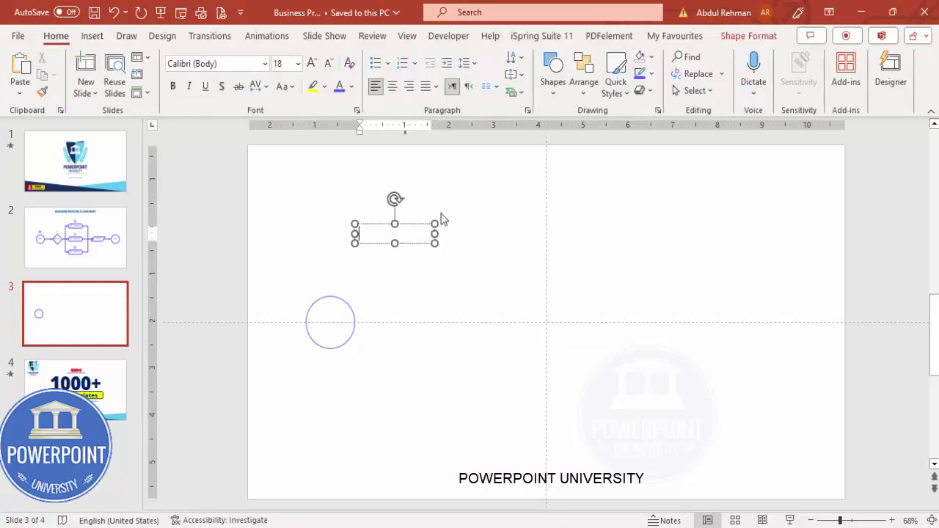
{"action": "type", "text": "START"}
{"action": "left_click", "coordinate": [408, 225]}
{"action": "left_click", "coordinate": [340, 86]}
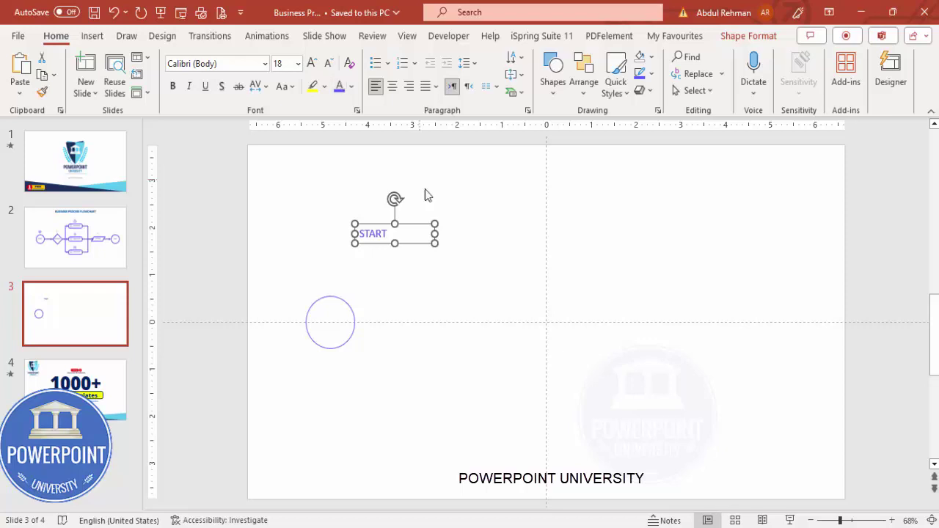
{"action": "left_click", "coordinate": [174, 87]}
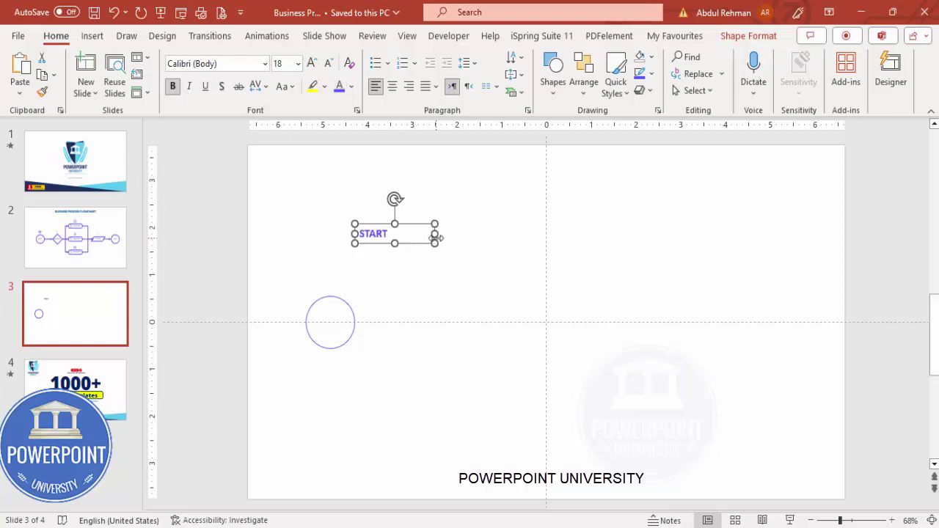
{"action": "left_click_drag", "start_coordinate": [435, 233], "coordinate": [404, 233]}
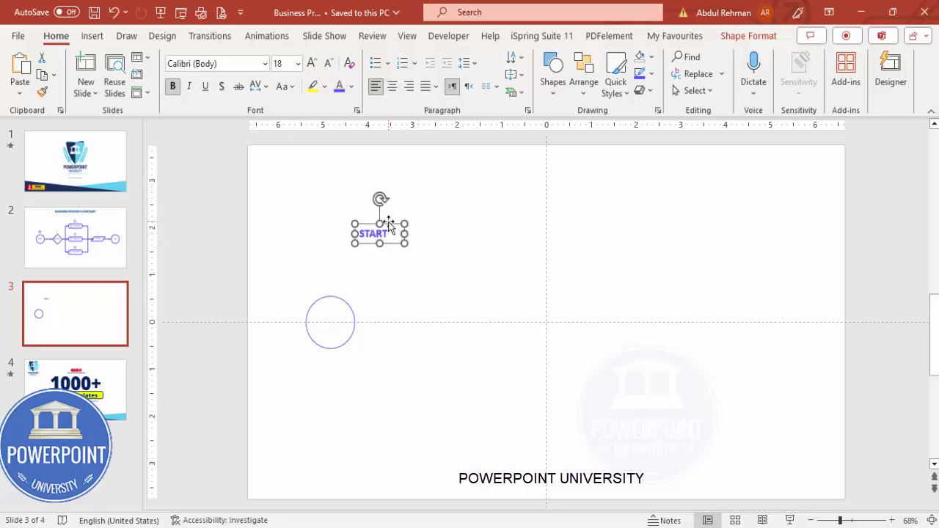
{"action": "left_click", "coordinate": [392, 86]}
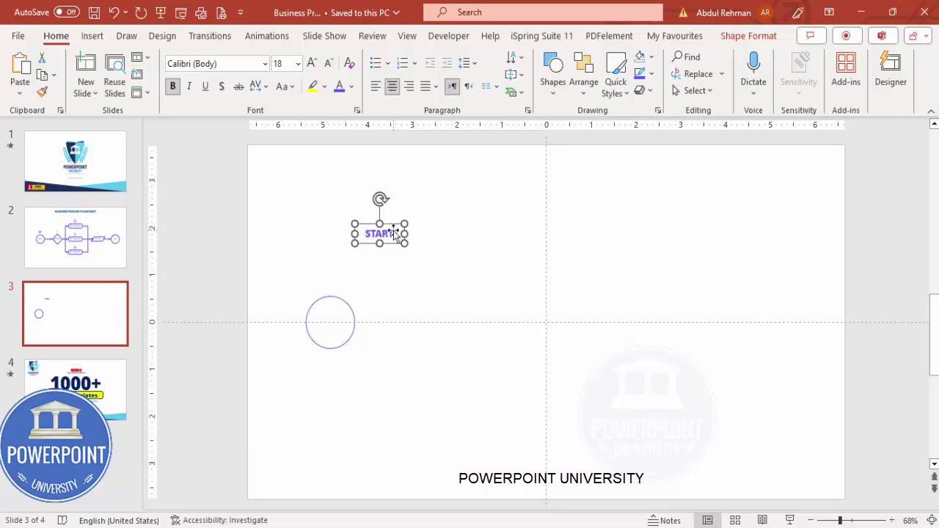
Move the START label onto the circle and group the two
{"action": "left_click_drag", "start_coordinate": [395, 227], "coordinate": [345, 317]}
{"action": "left_click", "coordinate": [287, 284]}
{"action": "left_click_drag", "start_coordinate": [280, 267], "coordinate": [411, 399]}
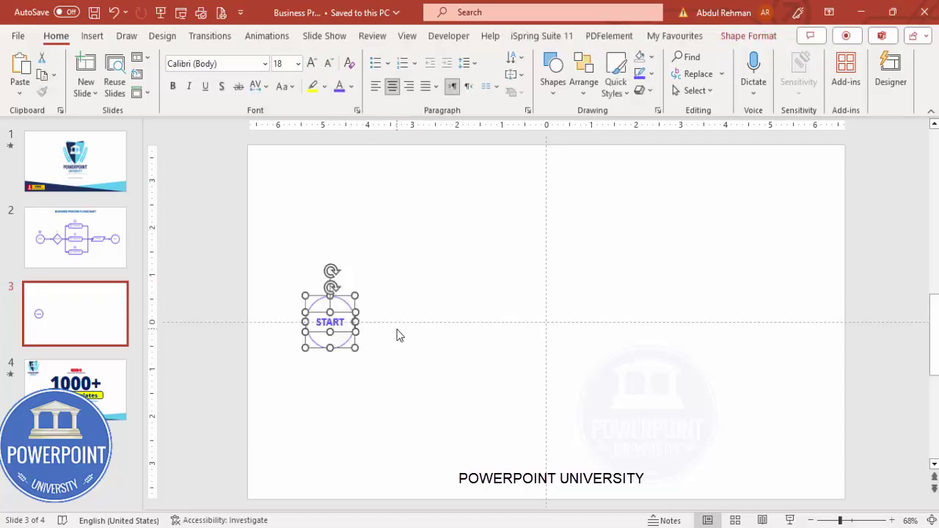
{"action": "key", "text": "ctrl+g"}
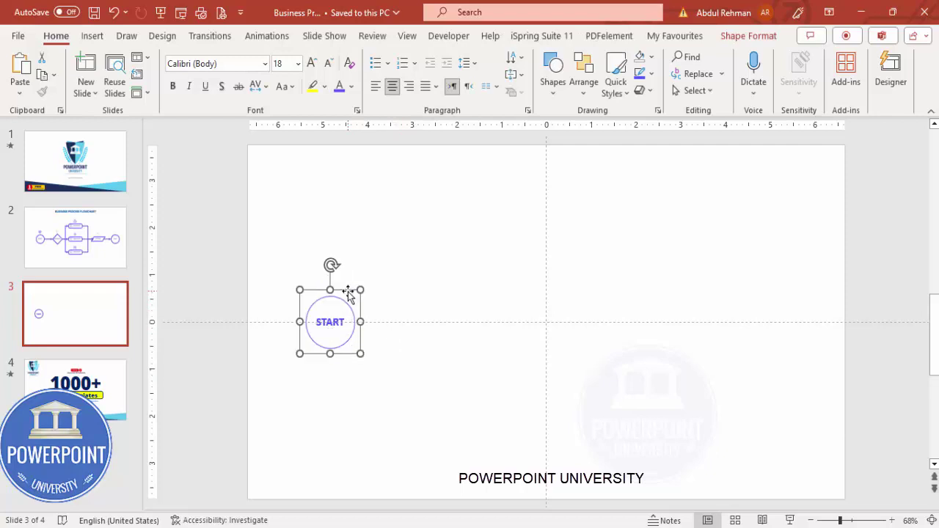
Copy the grouped circle to the right and retype its label as END
{"action": "left_click_drag", "start_coordinate": [348, 290], "coordinate": [760, 306]}
{"action": "double_click", "coordinate": [753, 317]}
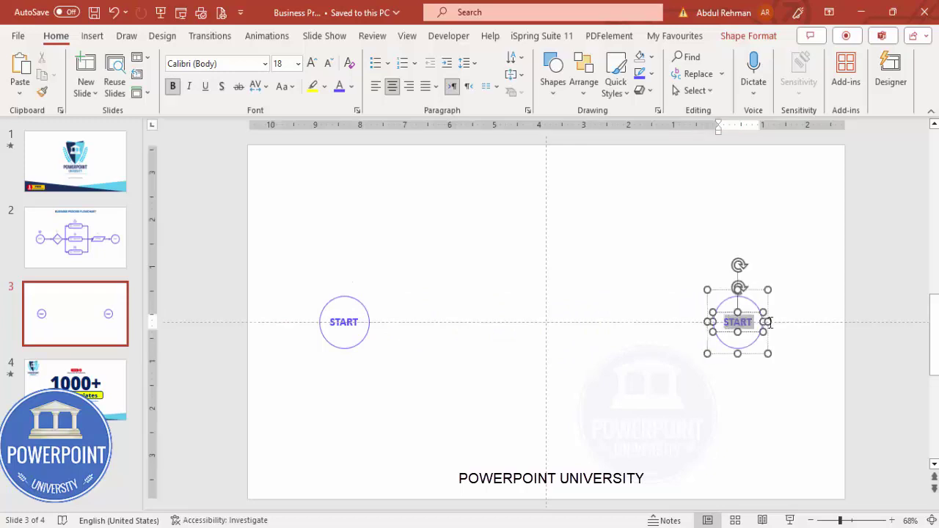
{"action": "type", "text": "END"}
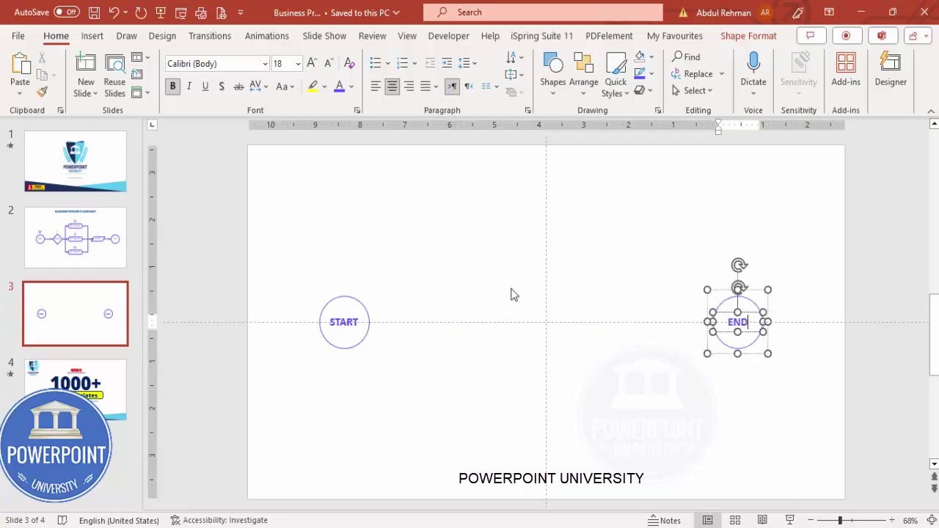
{"action": "left_click", "coordinate": [499, 270]}
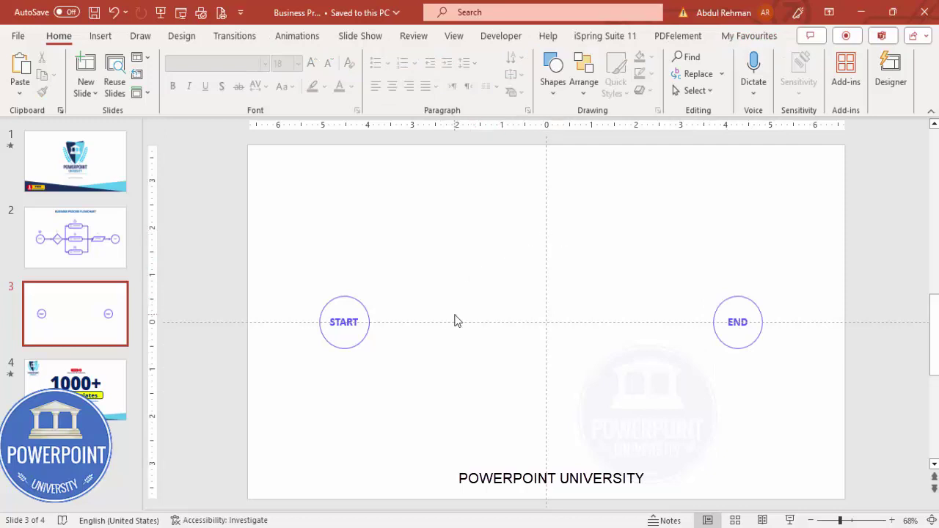
{"action": "left_click", "coordinate": [99, 36]}
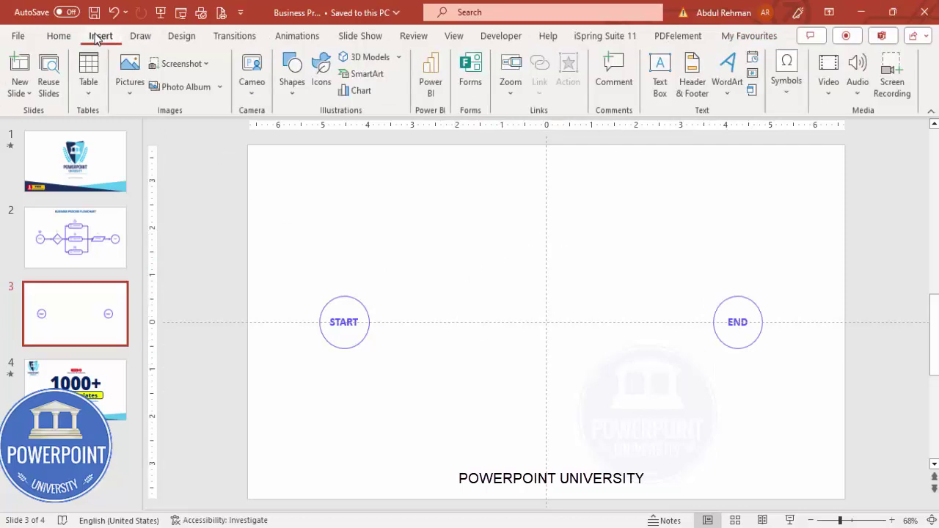
Draw an Alternate Process box in the upper middle of the slide
{"action": "left_click", "coordinate": [298, 95]}
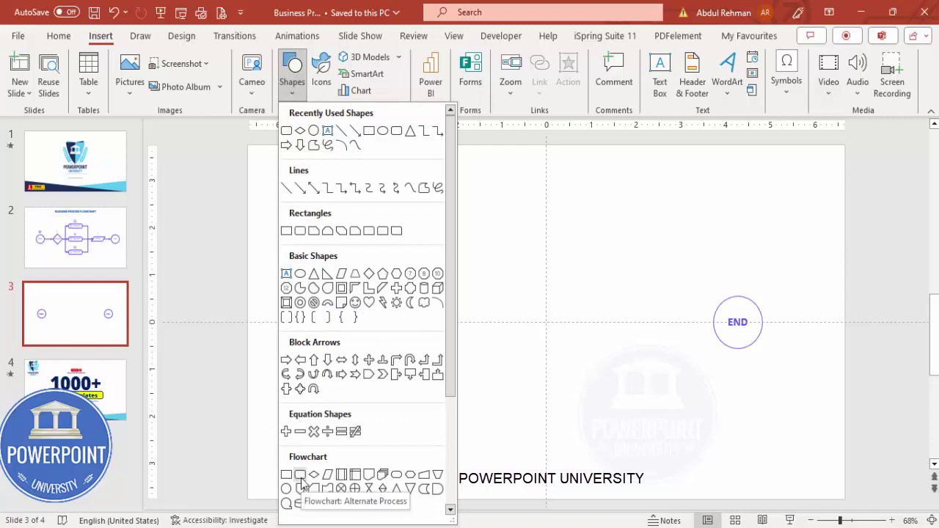
{"action": "left_click", "coordinate": [300, 476]}
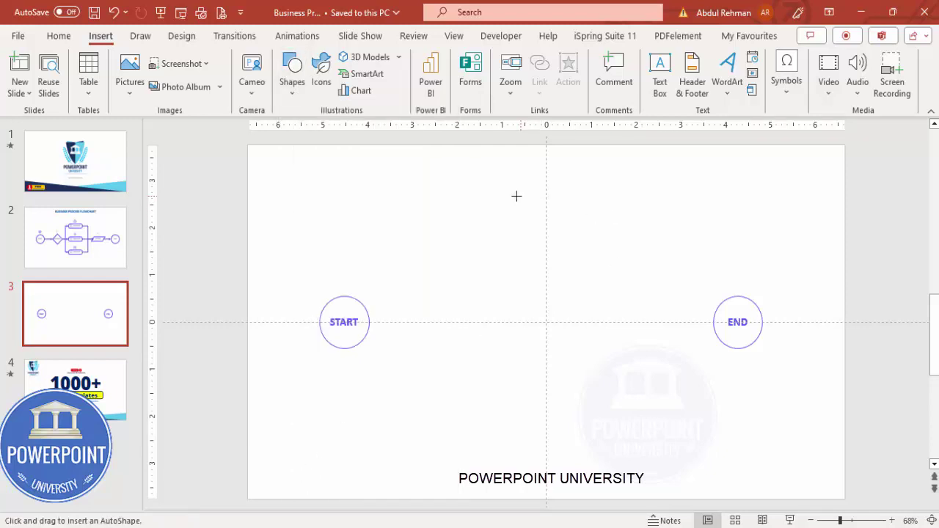
{"action": "left_click_drag", "start_coordinate": [542, 216], "coordinate": [620, 229]}
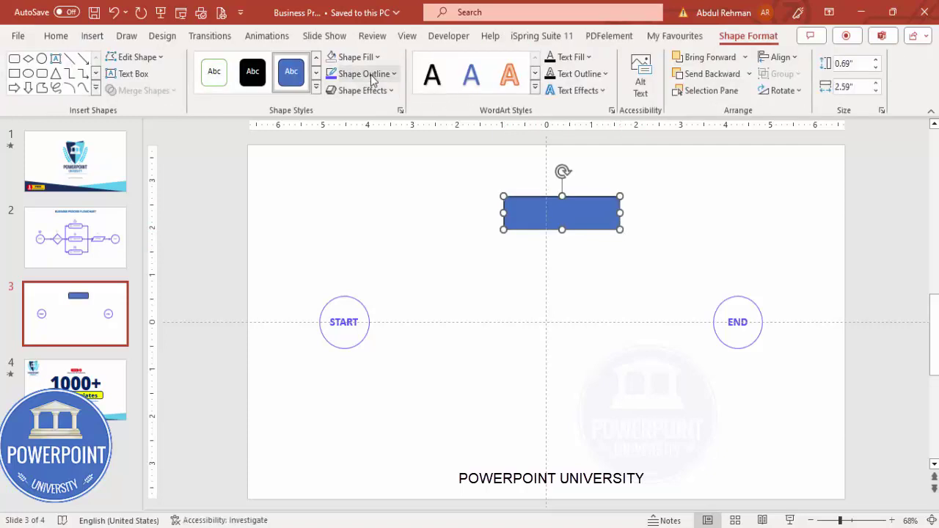
Give the box a purple 2¼ pt outline and No Fill, and move it onto the centre line
{"action": "left_click", "coordinate": [372, 75]}
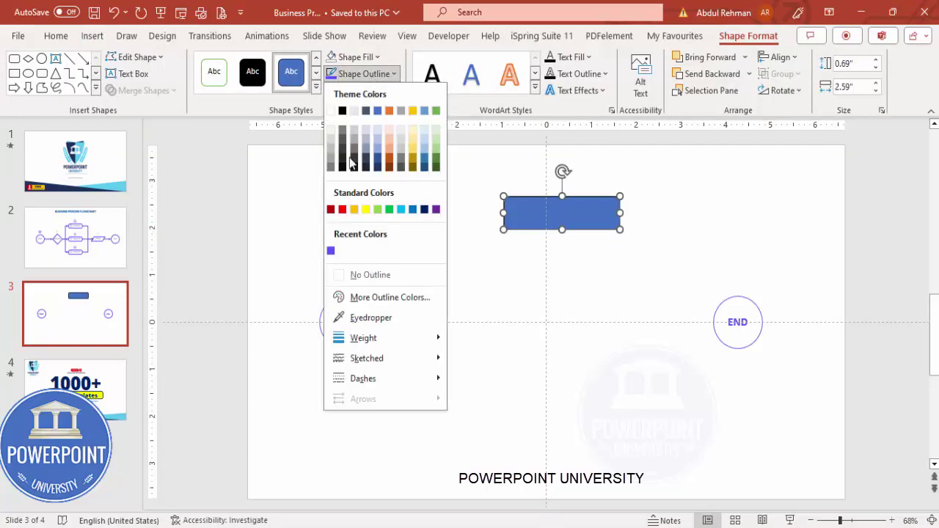
{"action": "left_click", "coordinate": [331, 252]}
{"action": "left_click", "coordinate": [372, 57]}
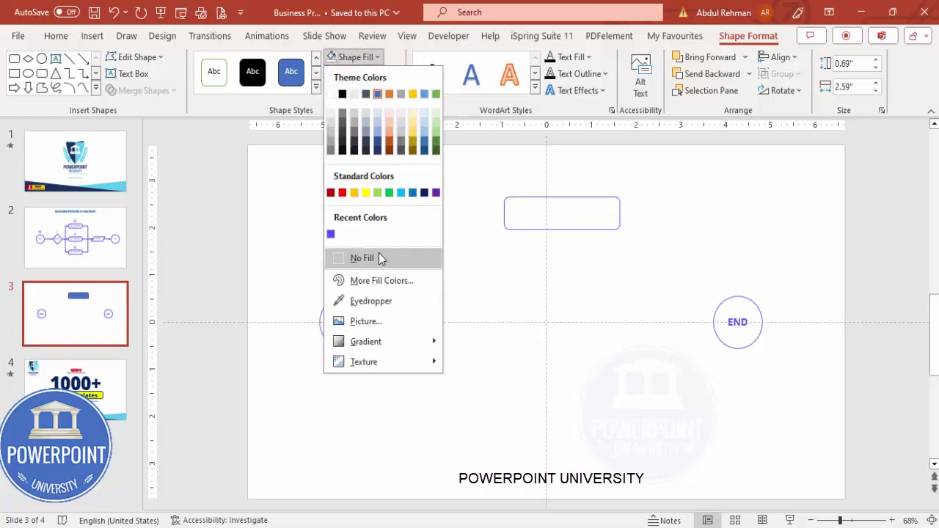
{"action": "left_click", "coordinate": [379, 252]}
{"action": "left_click", "coordinate": [364, 74]}
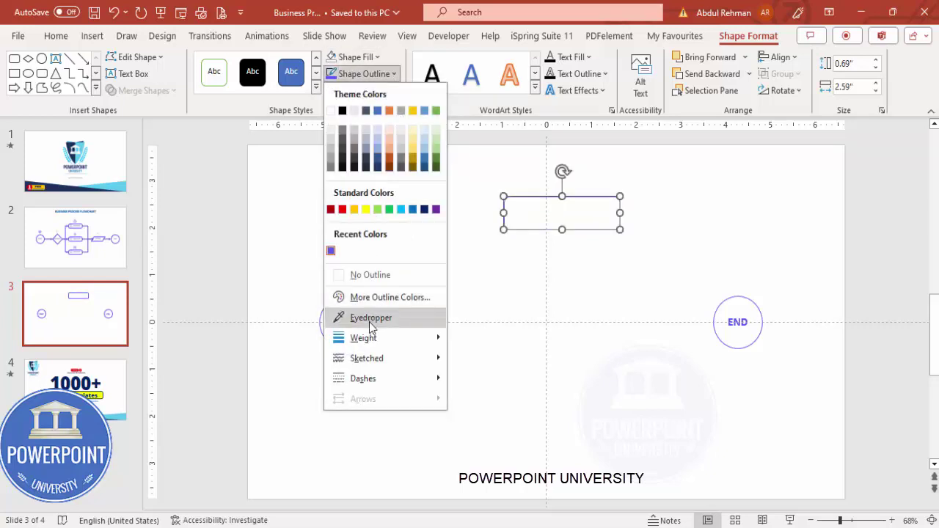
{"action": "mouse_move", "coordinate": [367, 338]}
{"action": "left_click", "coordinate": [504, 431]}
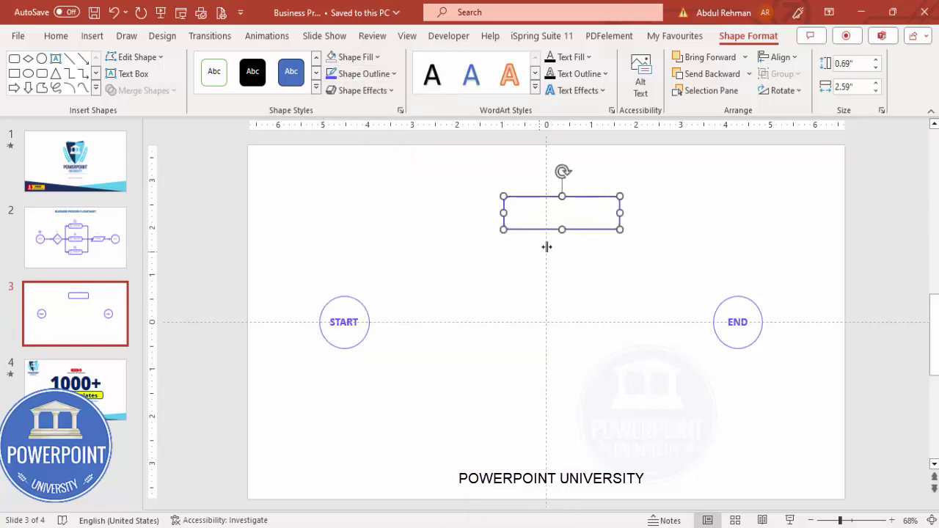
{"action": "left_click_drag", "start_coordinate": [597, 199], "coordinate": [591, 231]}
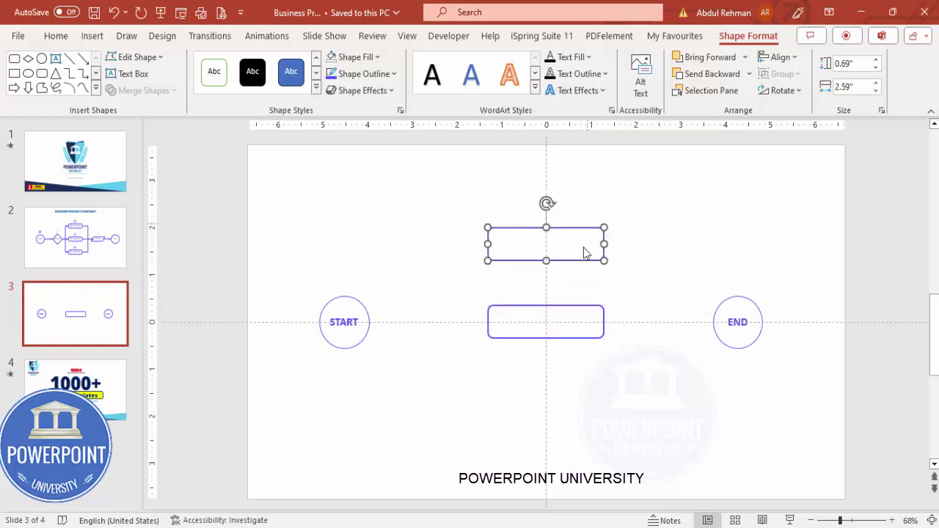
Copy the middle rectangle below the centre line to form the third process box
{"action": "left_click", "coordinate": [568, 306]}
{"action": "left_click_drag", "start_coordinate": [567, 306], "coordinate": [575, 391]}
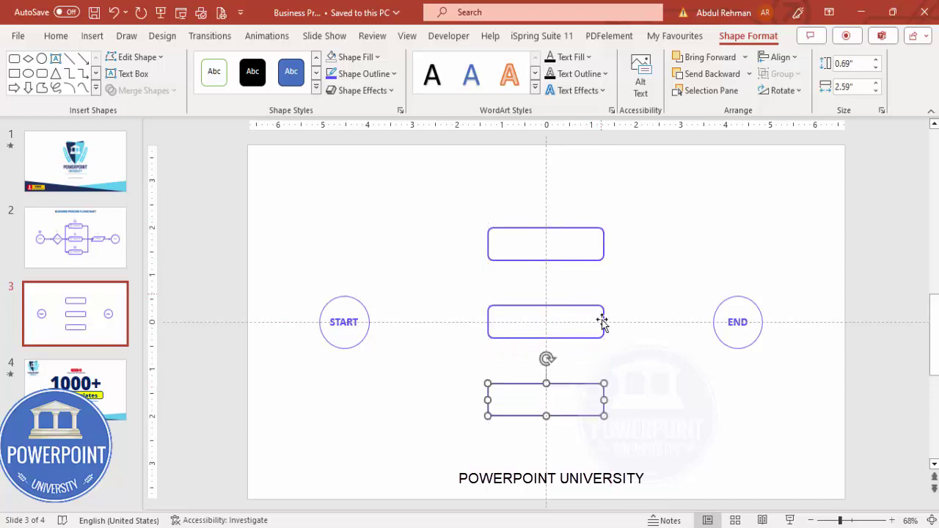
{"action": "left_click", "coordinate": [630, 375]}
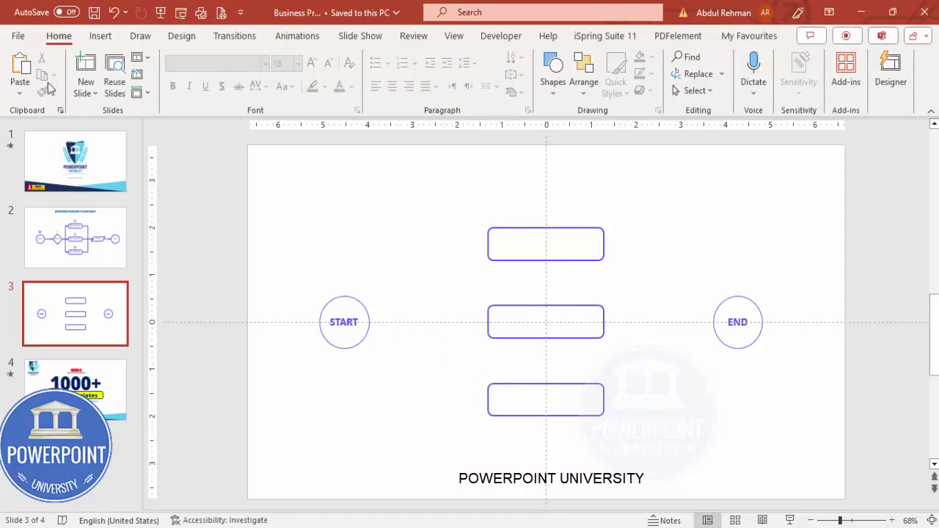
{"action": "left_click", "coordinate": [101, 35]}
{"action": "left_click", "coordinate": [292, 74]}
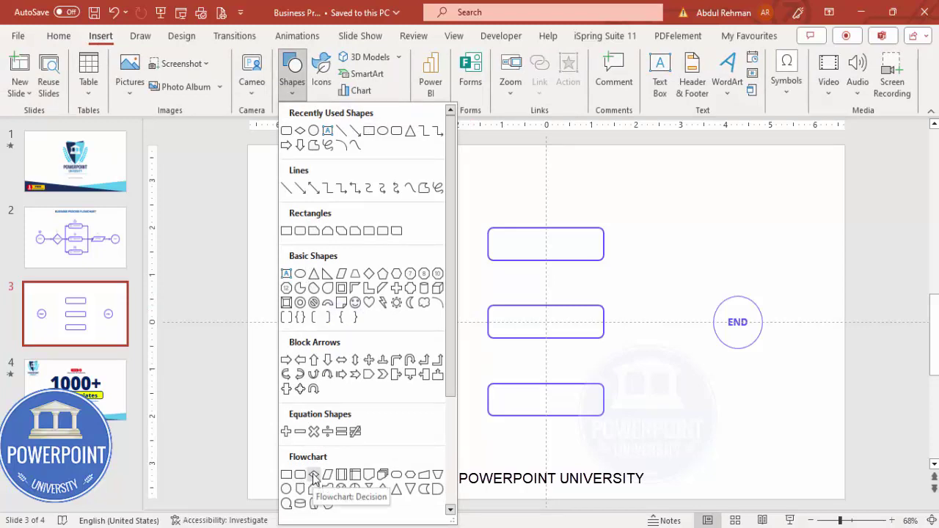
Draw a Decision diamond beside START and format-paint the rectangle's purple outline style onto it
{"action": "left_click", "coordinate": [314, 476]}
{"action": "mouse_move", "coordinate": [399, 288]}
{"action": "left_mouse_down"}
{"action": "mouse_move", "coordinate": [416, 310]}
{"action": "mouse_move", "coordinate": [467, 337]}
{"action": "mouse_move", "coordinate": [455, 323]}
{"action": "left_mouse_up"}
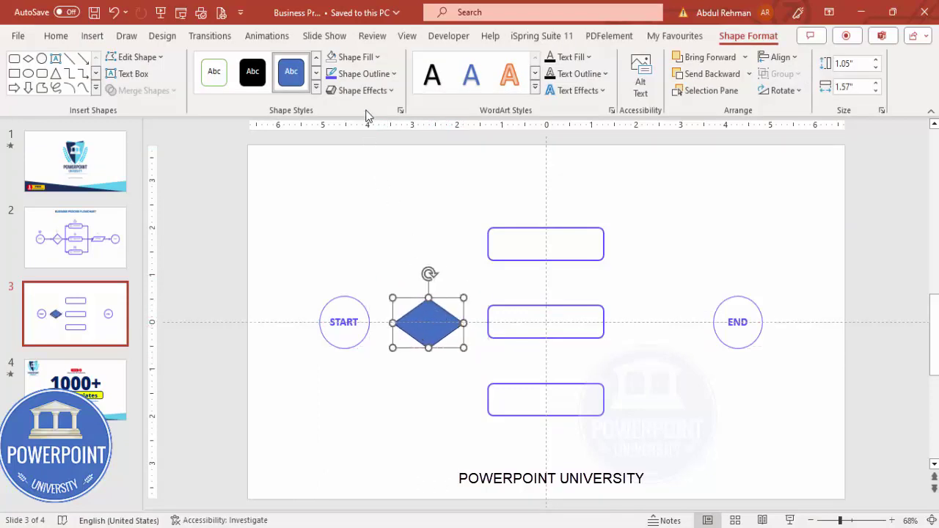
{"action": "left_click", "coordinate": [351, 300]}
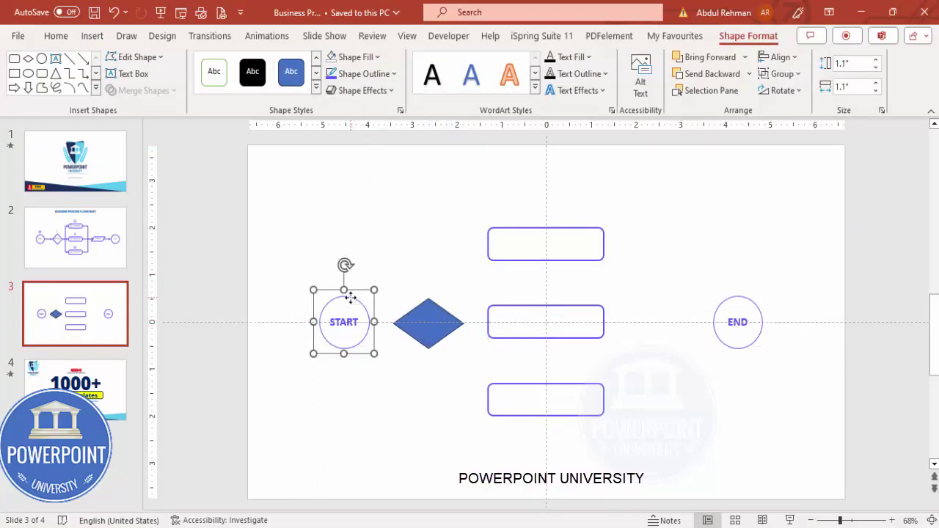
{"action": "left_click", "coordinate": [546, 227]}
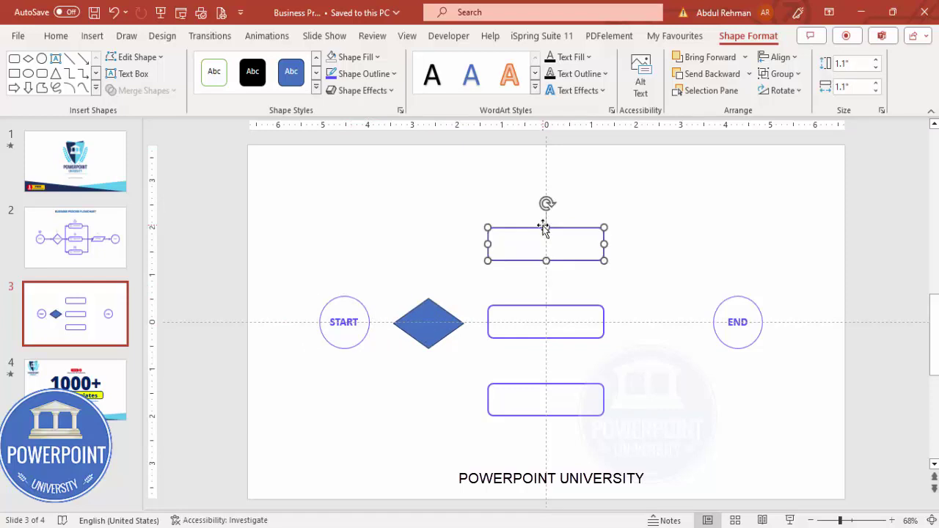
{"action": "left_click", "coordinate": [54, 38]}
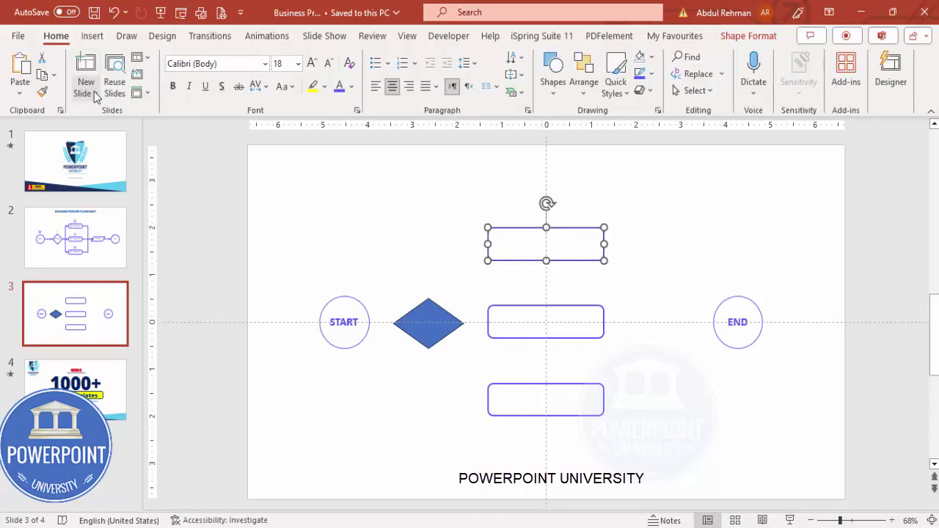
{"action": "left_click", "coordinate": [42, 94]}
{"action": "left_click", "coordinate": [455, 314]}
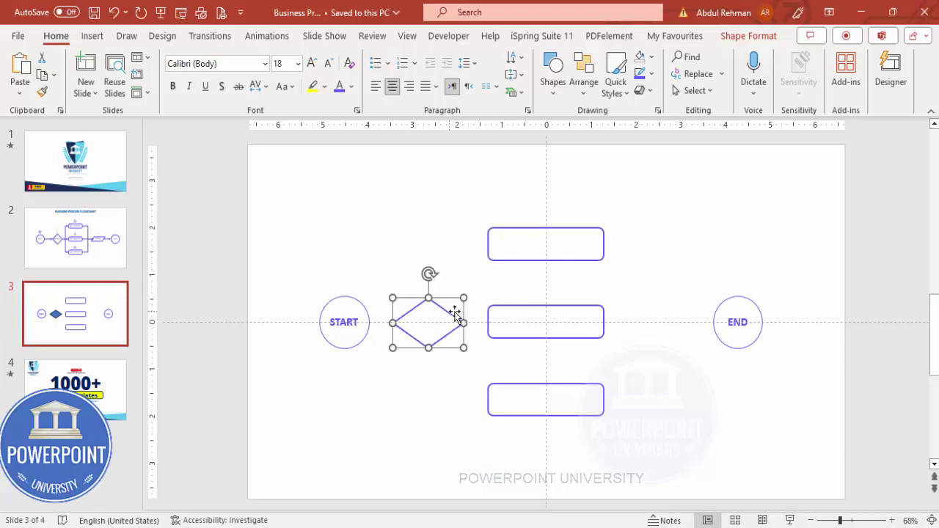
Copy the START label onto the diamond, retype it DECISION, and widen it to one line
{"action": "left_click", "coordinate": [347, 322]}
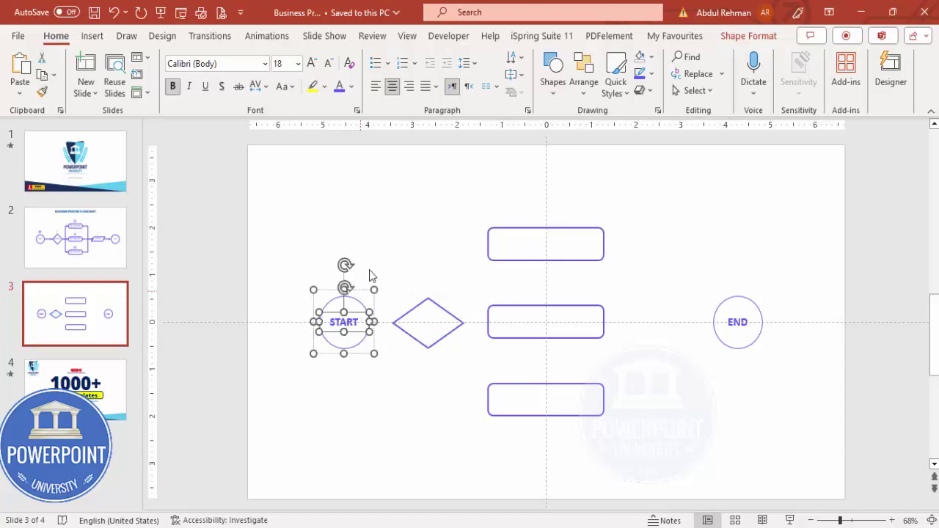
{"action": "left_click", "coordinate": [381, 216]}
{"action": "key", "text": "ctrl+v"}
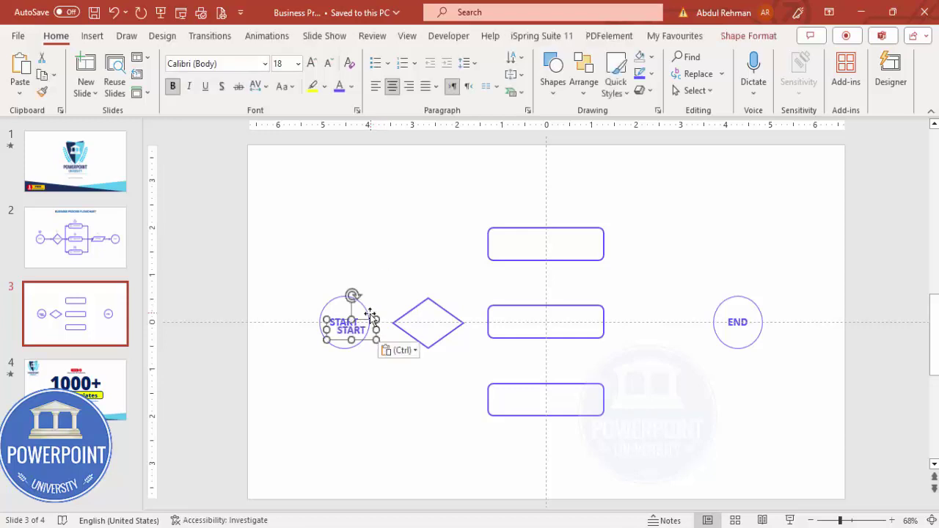
{"action": "left_click_drag", "start_coordinate": [371, 316], "coordinate": [442, 321]}
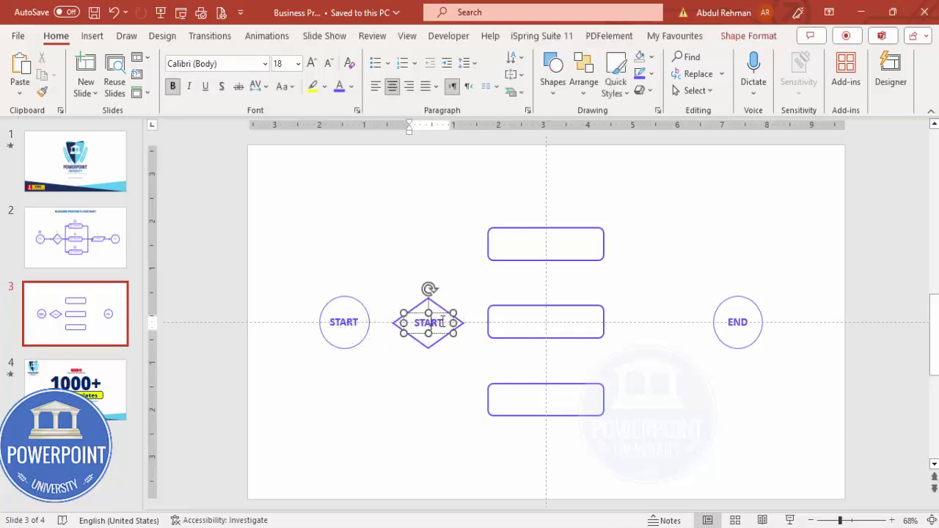
{"action": "double_click", "coordinate": [443, 321]}
{"action": "type", "text": "DECISI"}
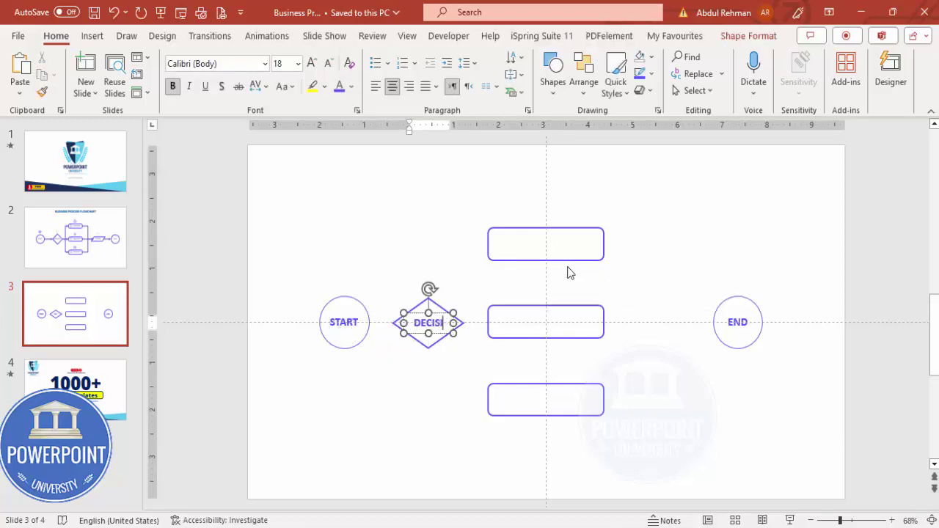
{"action": "type", "text": "ON"}
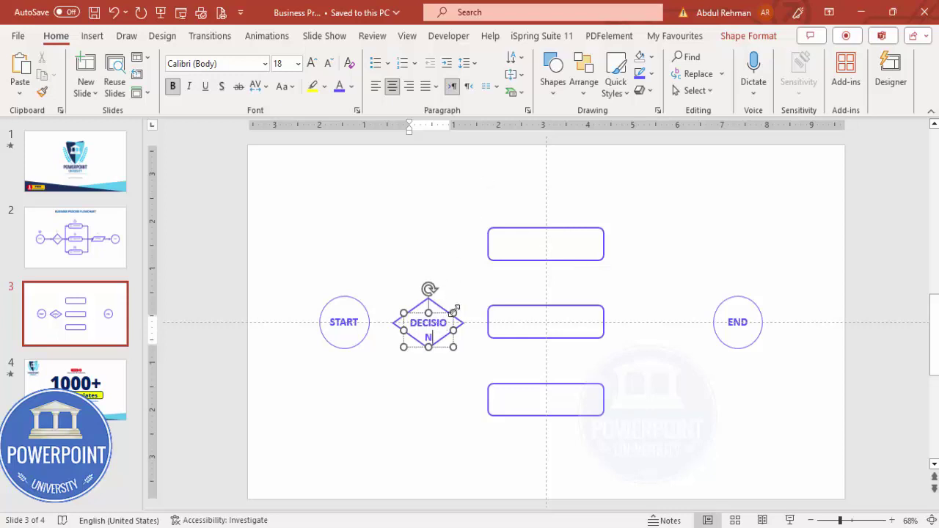
{"action": "left_click_drag", "start_coordinate": [454, 329], "coordinate": [442, 314]}
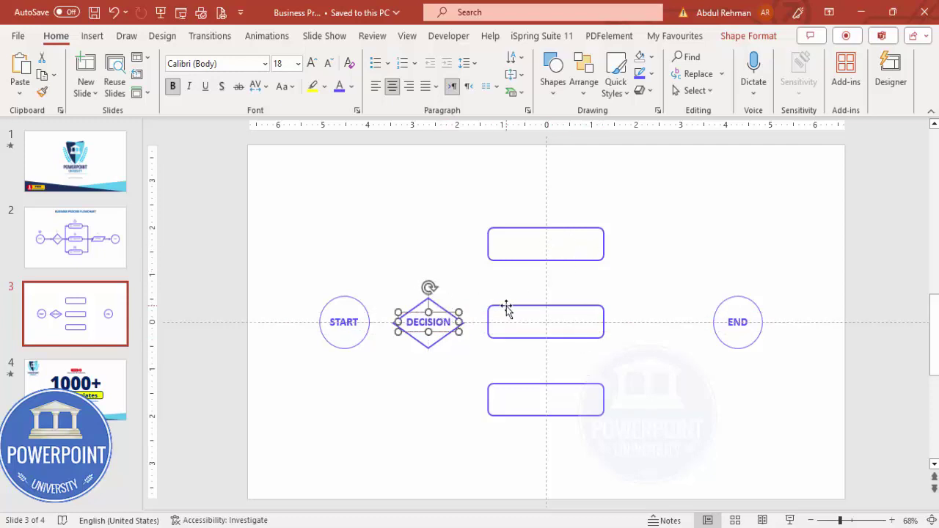
Move a copied label into the top rectangle and retype it PROCESS 1
{"action": "left_click_drag", "start_coordinate": [455, 323], "coordinate": [668, 243]}
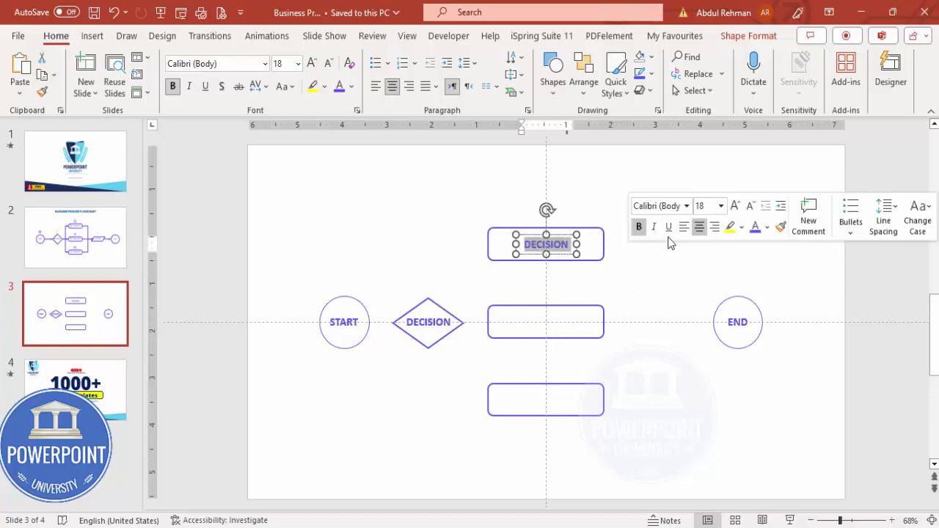
{"action": "type", "text": "PROCESS 1"}
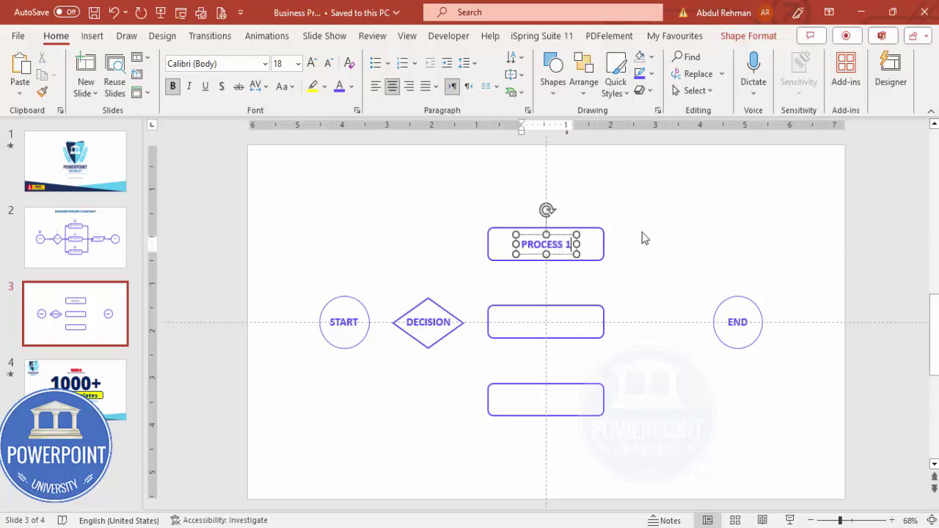
{"action": "left_click", "coordinate": [563, 236]}
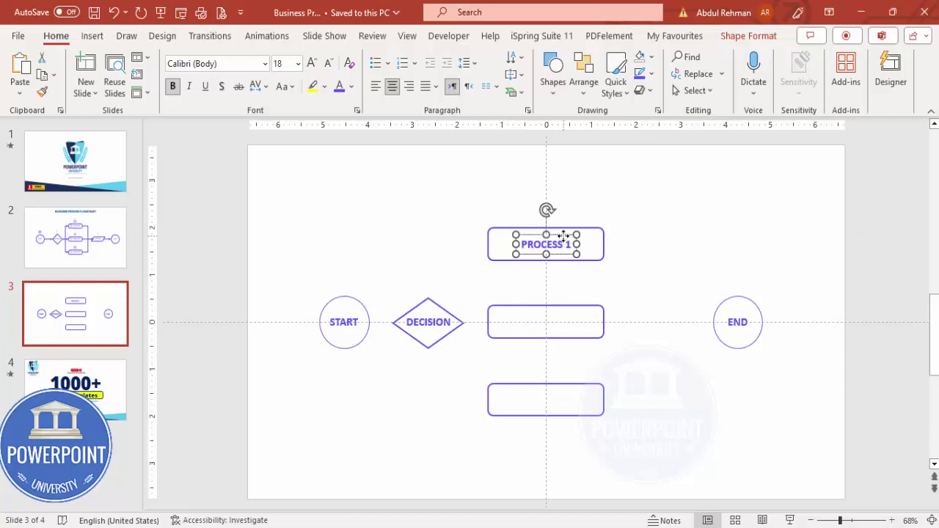
Copy the PROCESS 1 label into the middle and bottom boxes, renumbering both to 3
{"action": "left_click_drag", "start_coordinate": [563, 236], "coordinate": [571, 398]}
{"action": "left_click", "coordinate": [567, 400]}
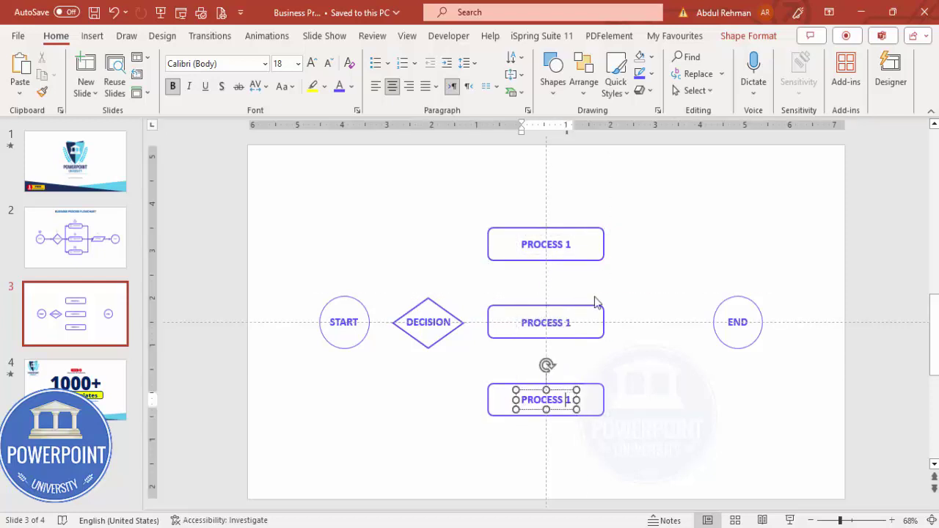
{"action": "key", "text": "BackSpace"}
{"action": "type", "text": "3"}
{"action": "left_click", "coordinate": [570, 324]}
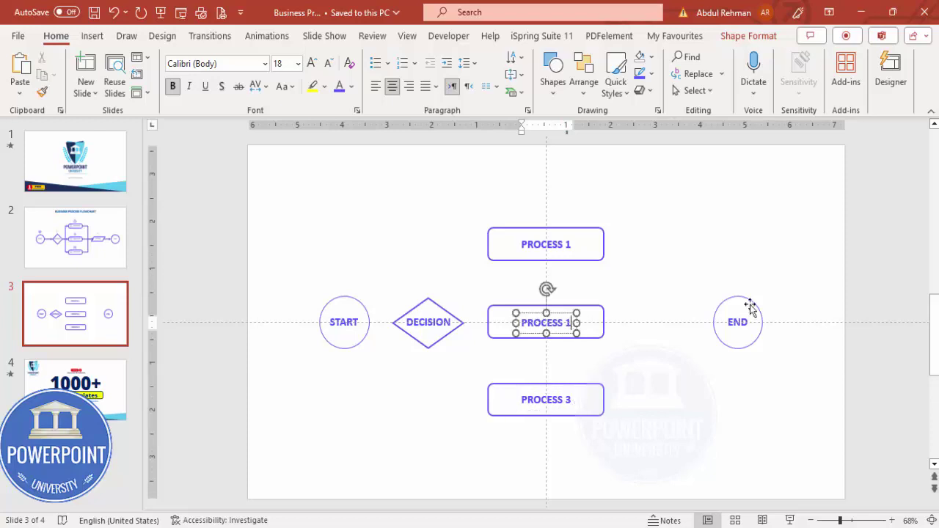
{"action": "key", "text": "BackSpace"}
{"action": "type", "text": "3"}
Return to slide 3 and correct the middle box's label to PROCESS 2
{"action": "left_click", "coordinate": [67, 244]}
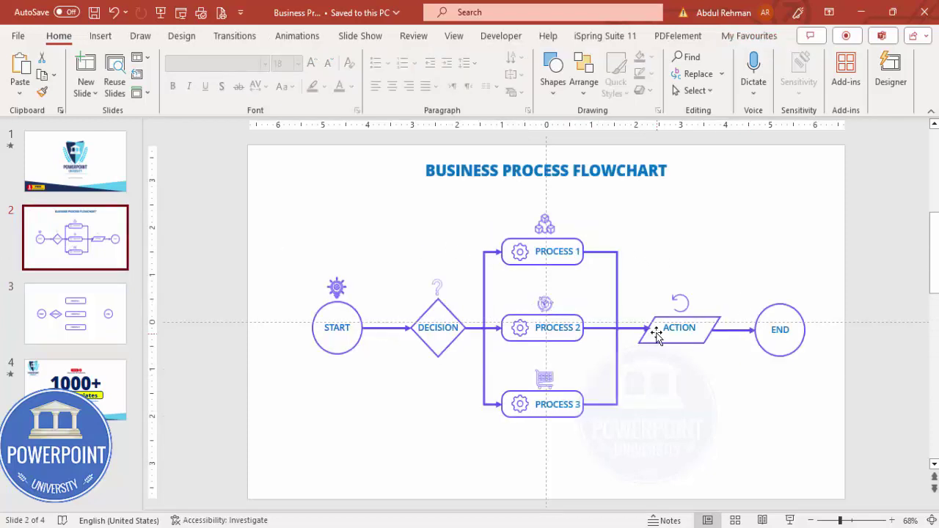
{"action": "left_click", "coordinate": [92, 314]}
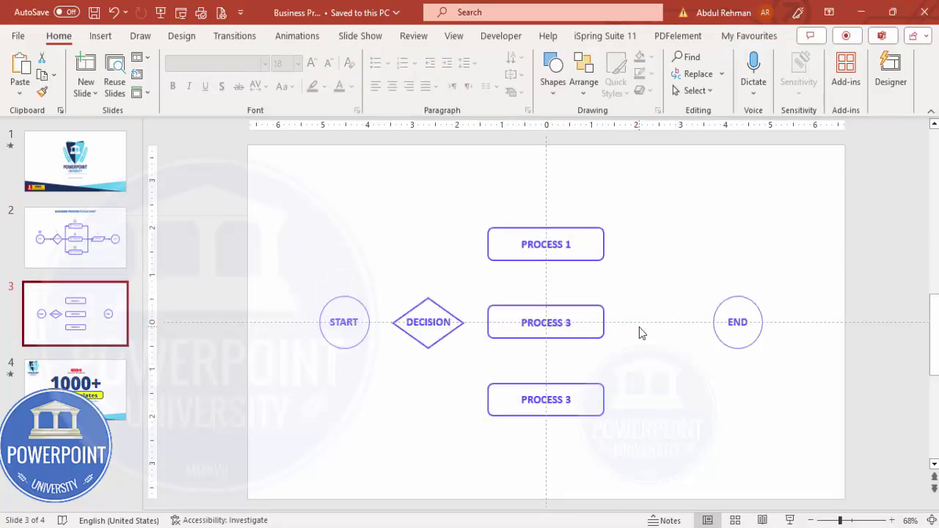
{"action": "left_click", "coordinate": [572, 324]}
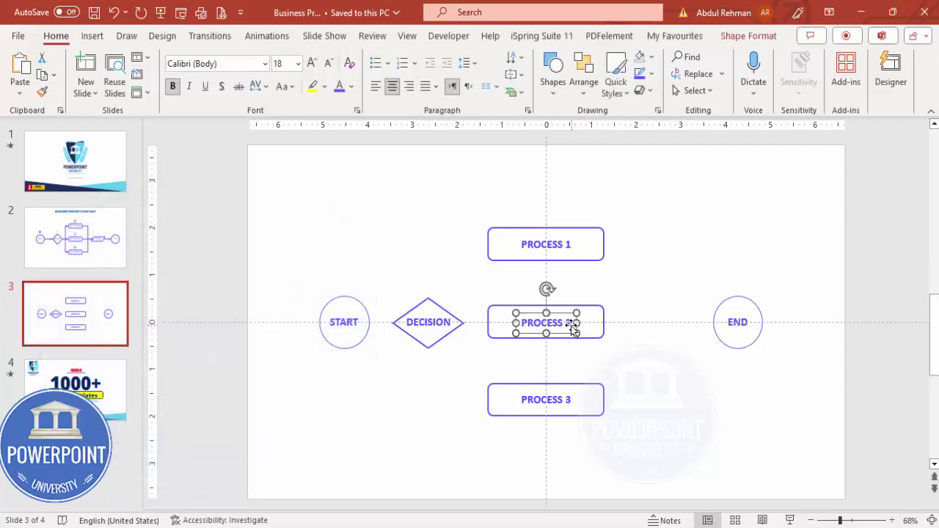
{"action": "key", "text": "BackSpace"}
{"action": "type", "text": "2"}
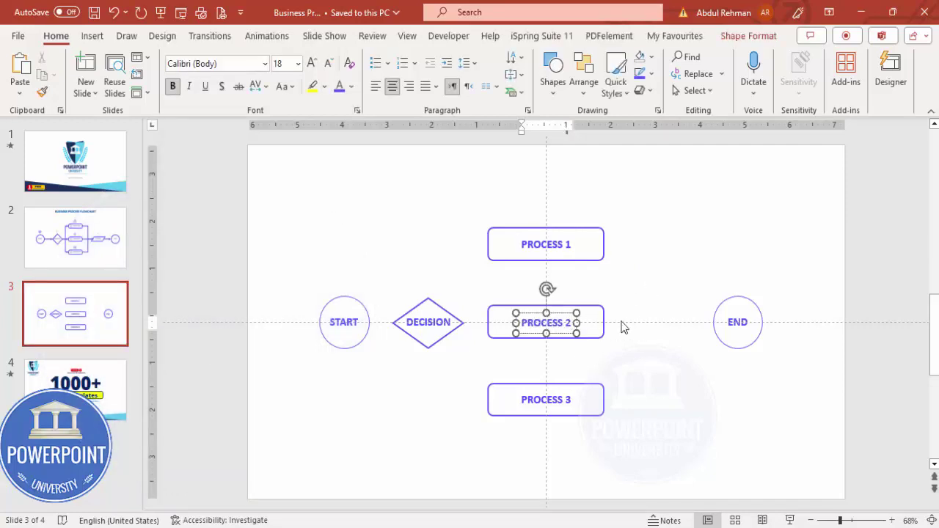
{"action": "left_click", "coordinate": [620, 359]}
{"action": "left_click", "coordinate": [101, 36]}
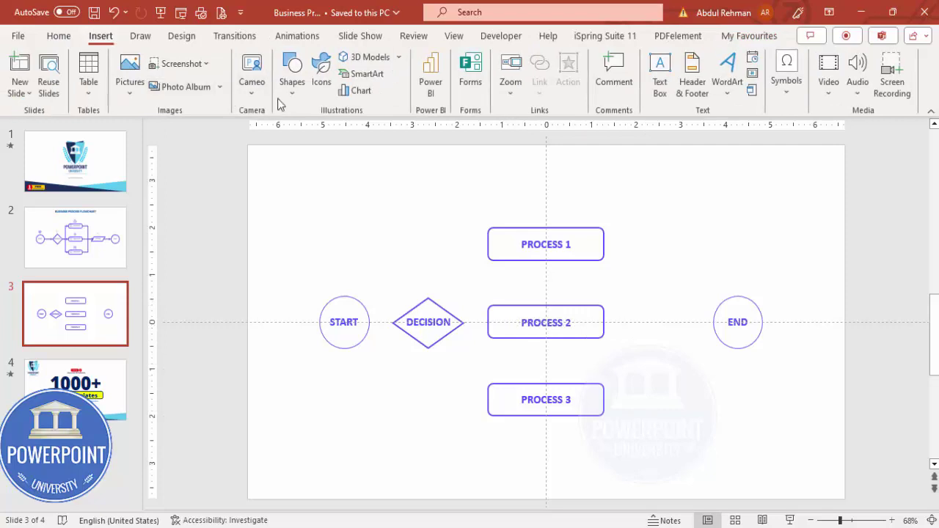
Draw a flowchart parallelogram between PROCESS 2 and END
{"action": "left_click", "coordinate": [292, 74]}
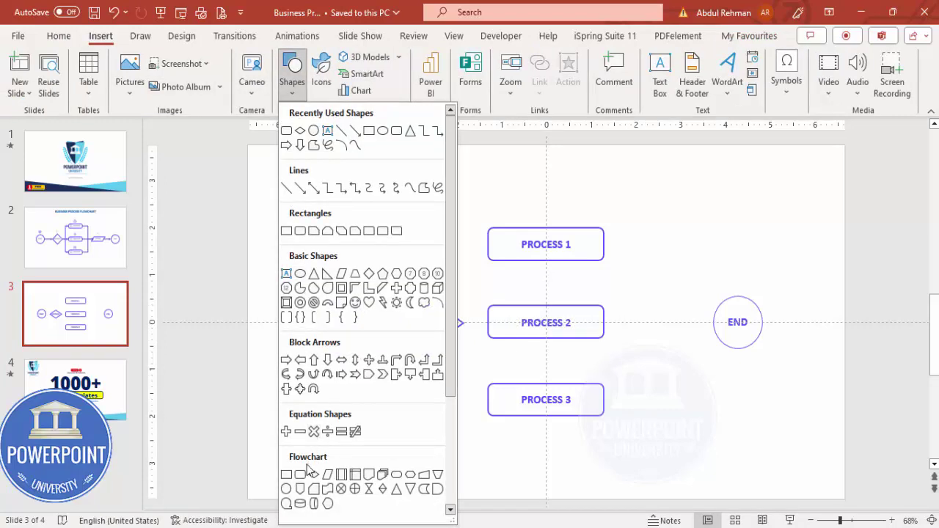
{"action": "left_click", "coordinate": [341, 489]}
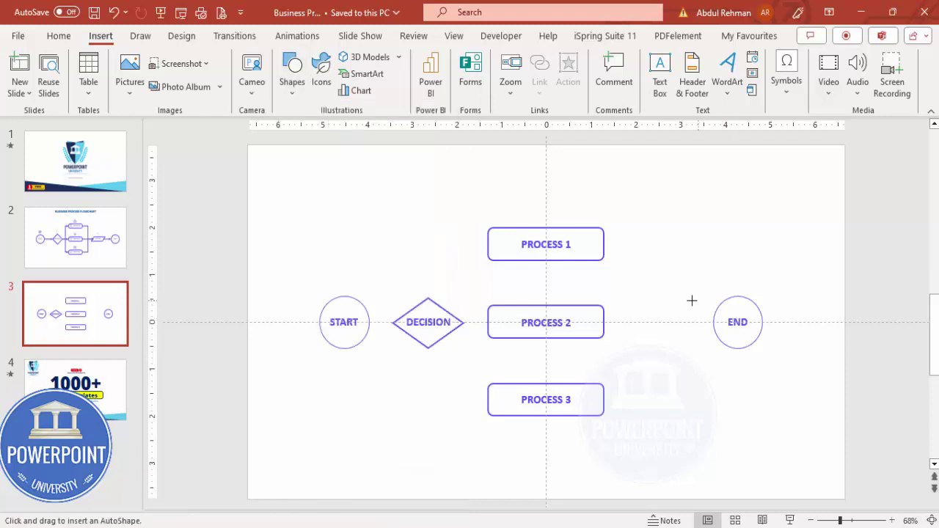
{"action": "left_click_drag", "start_coordinate": [624, 314], "coordinate": [698, 339]}
Nudge the END circle right and widen the parallelogram to 2.14 inches
{"action": "left_click", "coordinate": [748, 304]}
{"action": "key", "text": "Right"}
{"action": "key", "text": "Right"}
{"action": "key", "text": "Right"}
{"action": "key", "text": "Right"}
{"action": "key", "text": "Right"}
{"action": "key", "text": "Right"}
{"action": "key", "text": "Right"}
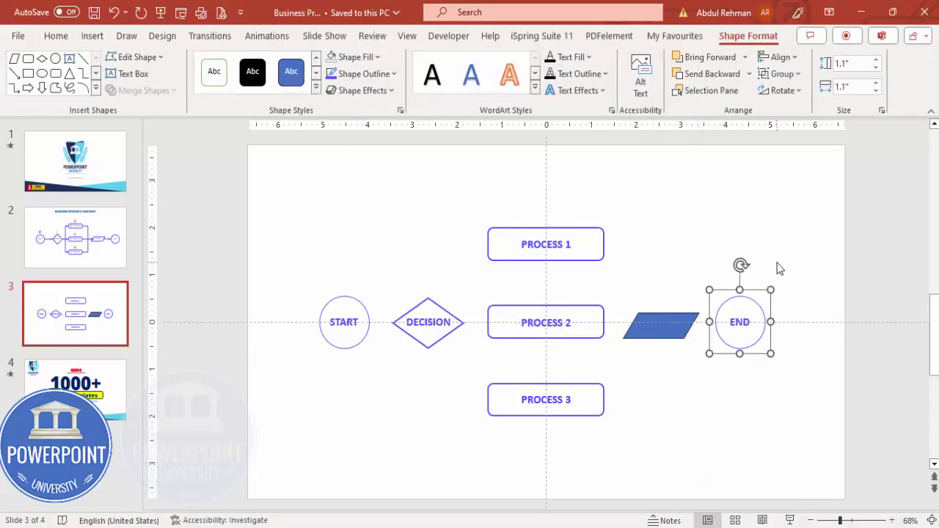
{"action": "key", "text": "Escape"}
{"action": "left_click", "coordinate": [684, 315]}
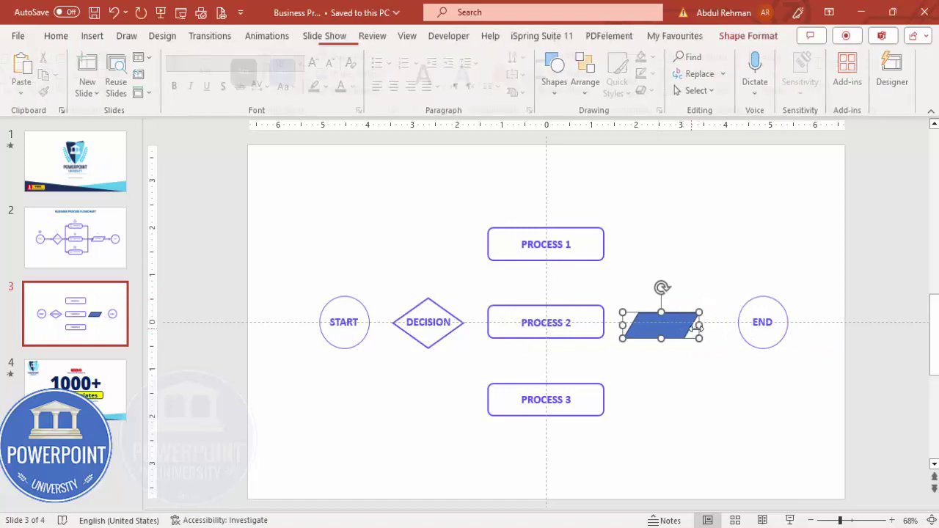
{"action": "left_click_drag", "start_coordinate": [700, 325], "coordinate": [719, 325]}
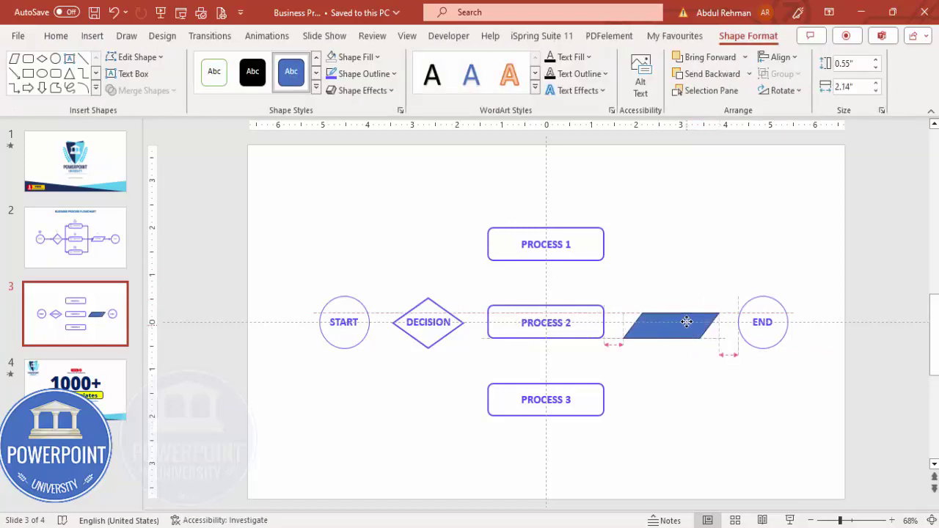
Format-paint PROCESS 1's white fill and purple outline onto the parallelogram and space it evenly
{"action": "left_click", "coordinate": [591, 231]}
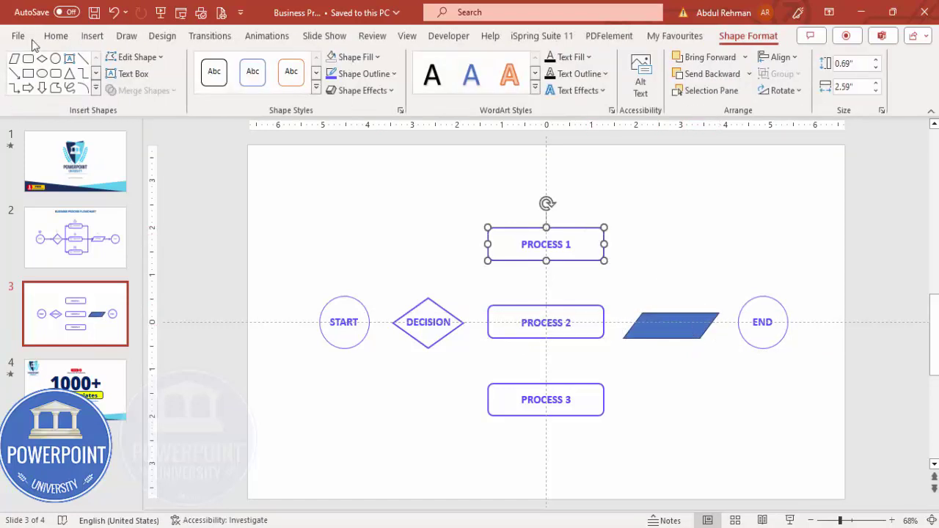
{"action": "left_click", "coordinate": [55, 36]}
{"action": "left_click", "coordinate": [670, 334]}
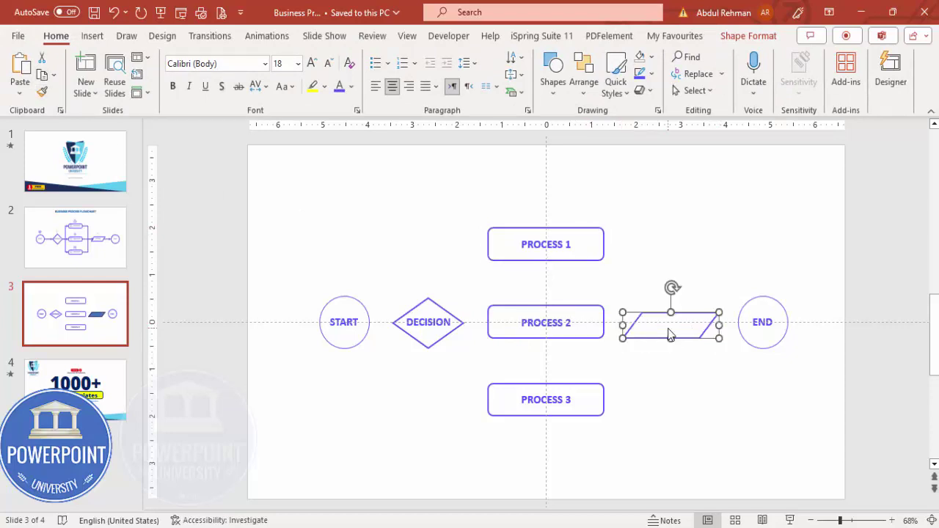
{"action": "left_click_drag", "start_coordinate": [685, 313], "coordinate": [692, 314]}
Duplicate the PROCESS 2 label into the parallelogram, retype it ACTION, and align it with PROCESS 2
{"action": "left_click", "coordinate": [664, 380]}
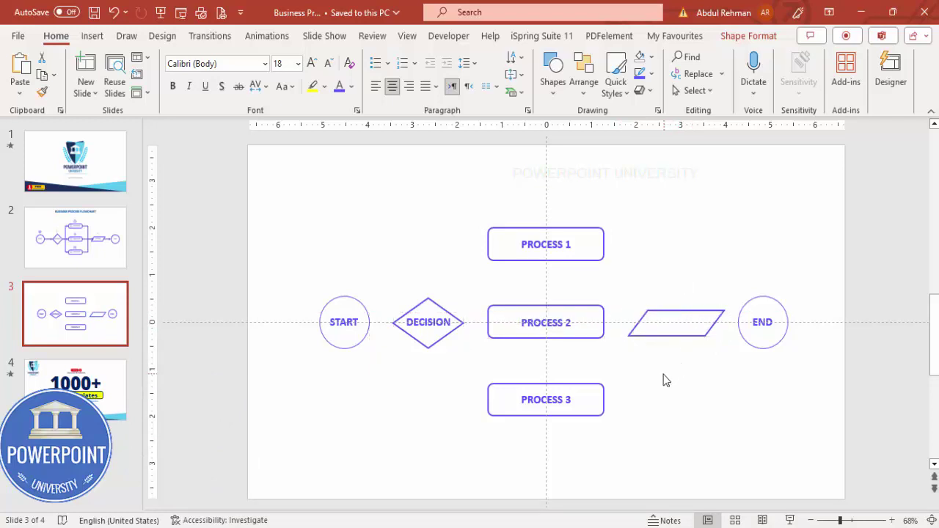
{"action": "left_click", "coordinate": [574, 321]}
{"action": "key", "text": "ctrl+d"}
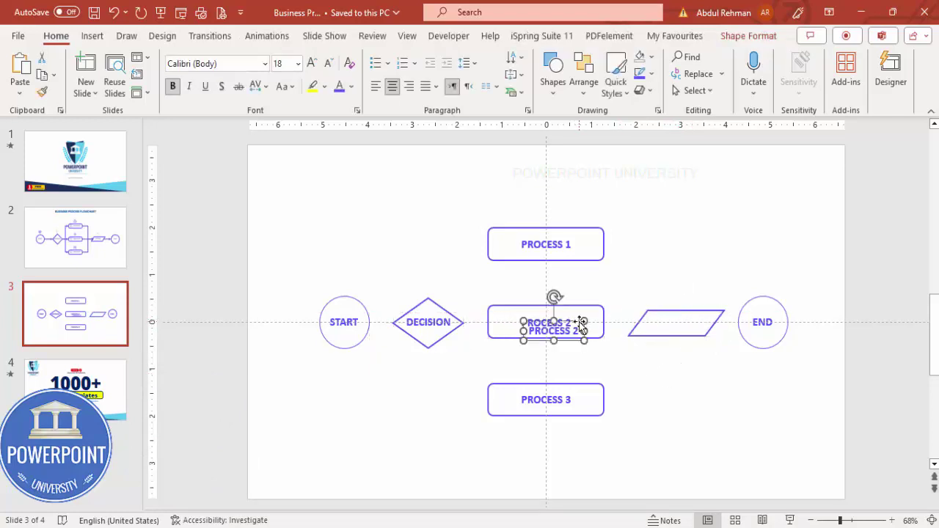
{"action": "left_click_drag", "start_coordinate": [579, 323], "coordinate": [697, 322]}
{"action": "triple_click", "coordinate": [681, 327]}
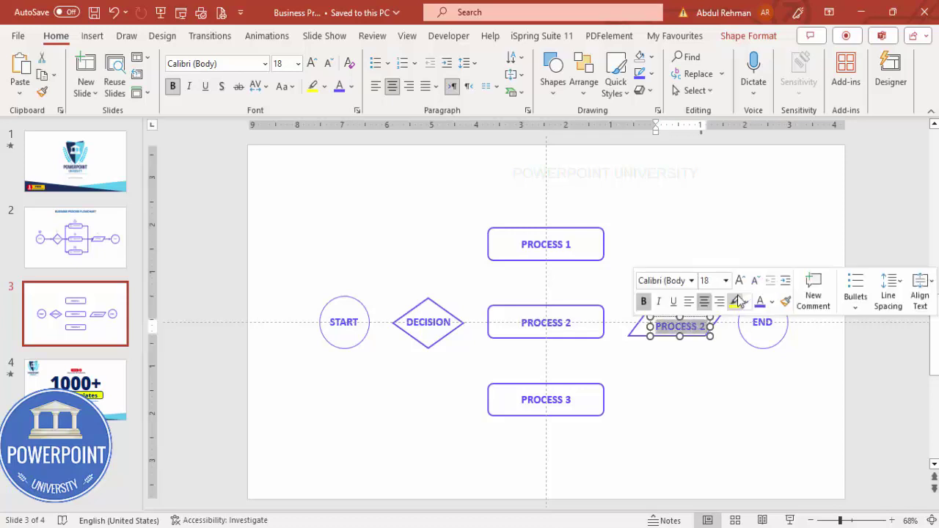
{"action": "type", "text": "ACTION"}
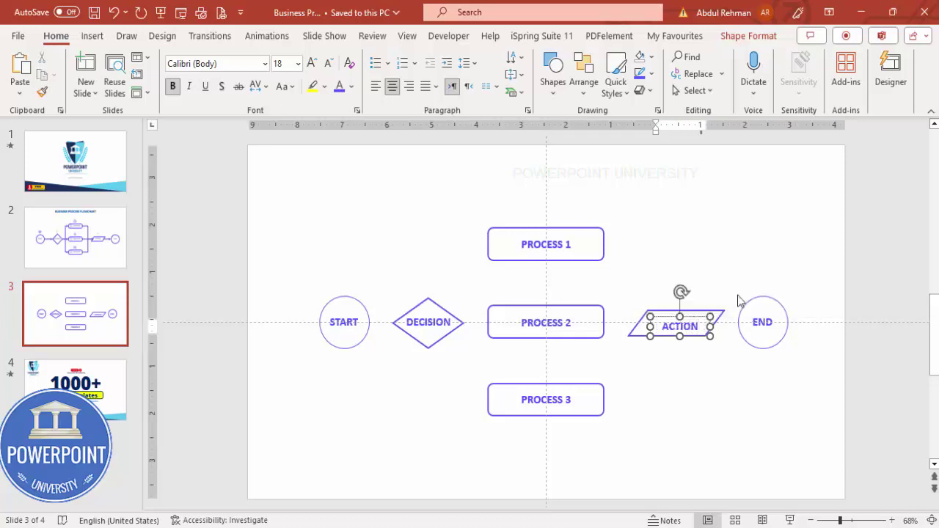
{"action": "left_click_drag", "start_coordinate": [698, 314], "coordinate": [697, 311]}
{"action": "left_click", "coordinate": [276, 275]}
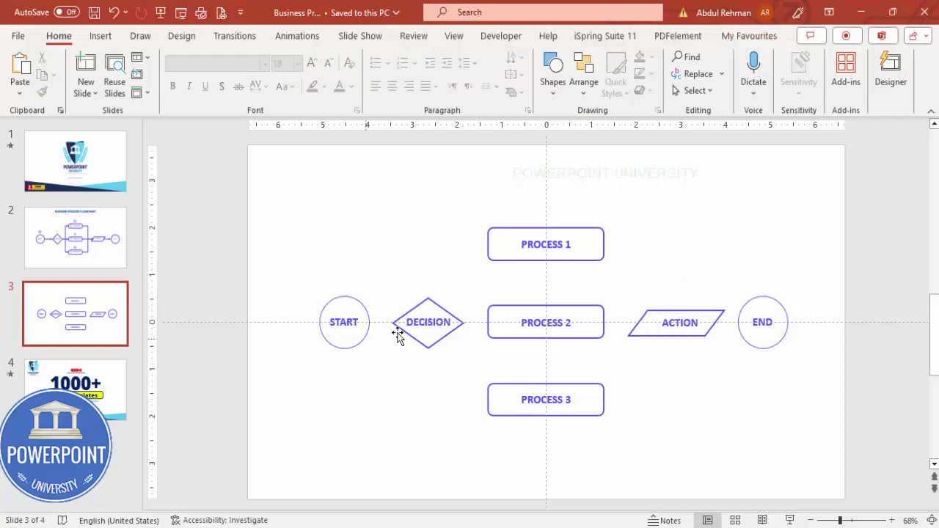
{"action": "left_click_drag", "start_coordinate": [375, 252], "coordinate": [481, 396]}
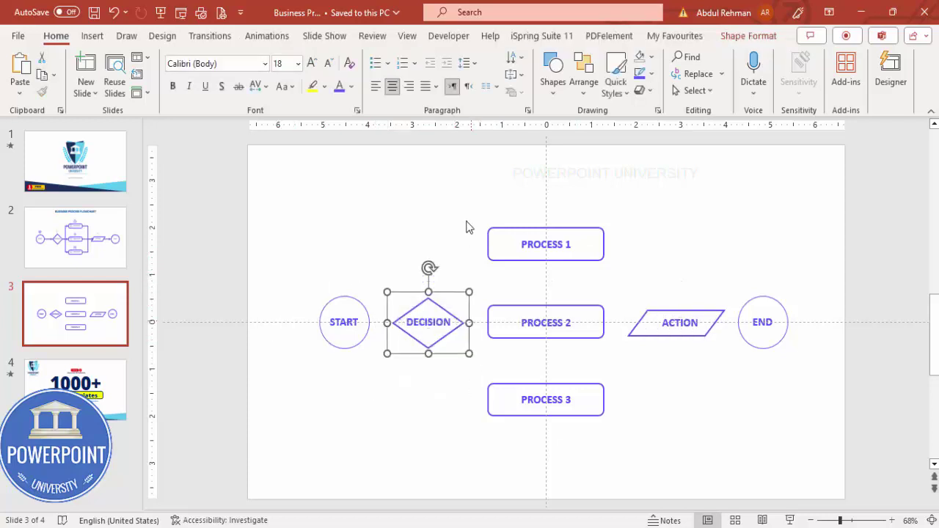
{"action": "left_click", "coordinate": [463, 199]}
{"action": "left_click_drag", "start_coordinate": [463, 199], "coordinate": [669, 288]}
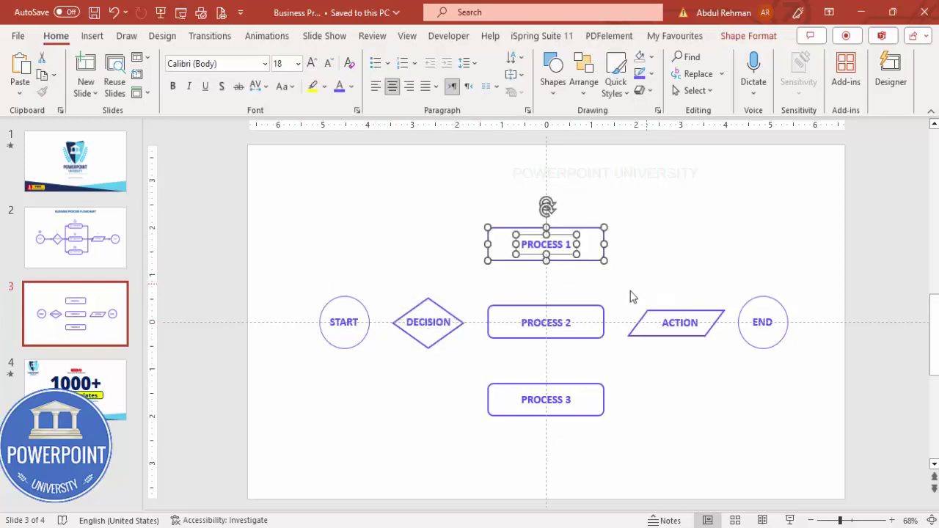
{"action": "left_click_drag", "start_coordinate": [632, 362], "coordinate": [463, 274]}
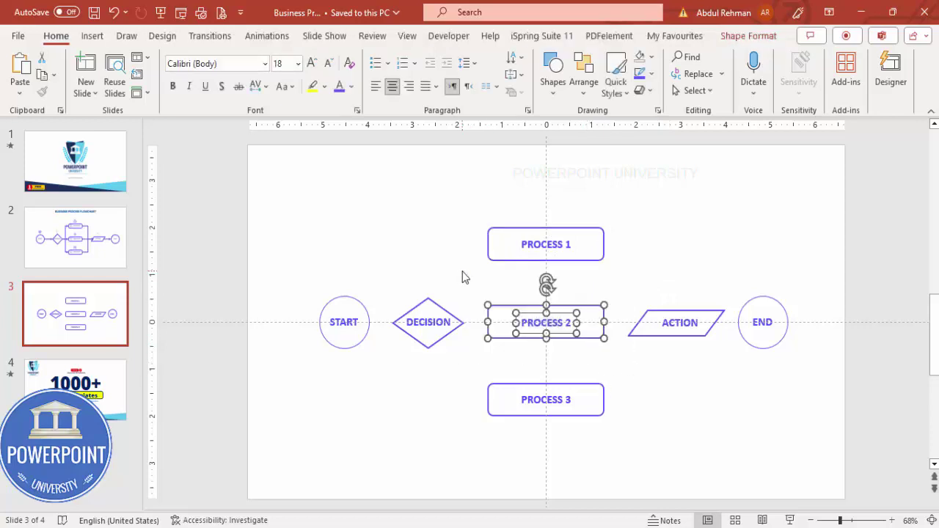
{"action": "left_click_drag", "start_coordinate": [614, 427], "coordinate": [430, 351]}
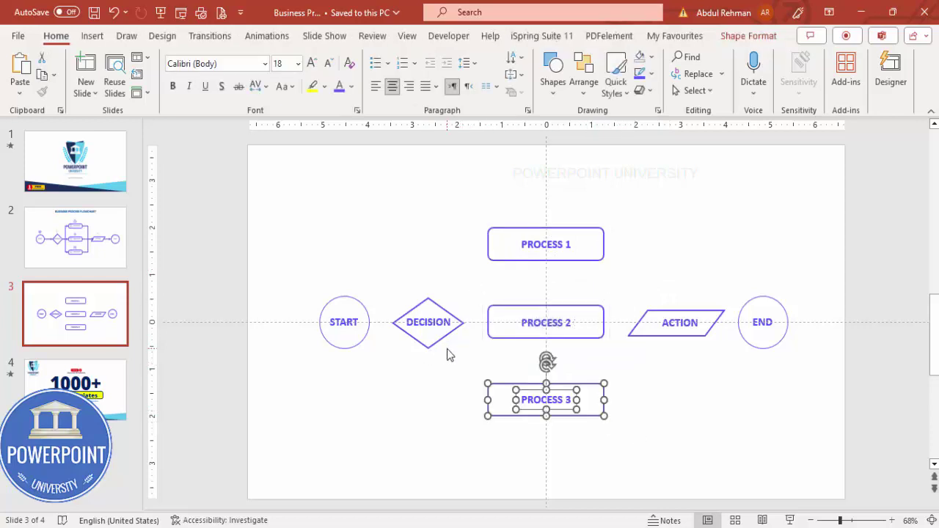
{"action": "left_click_drag", "start_coordinate": [615, 287], "coordinate": [739, 373]}
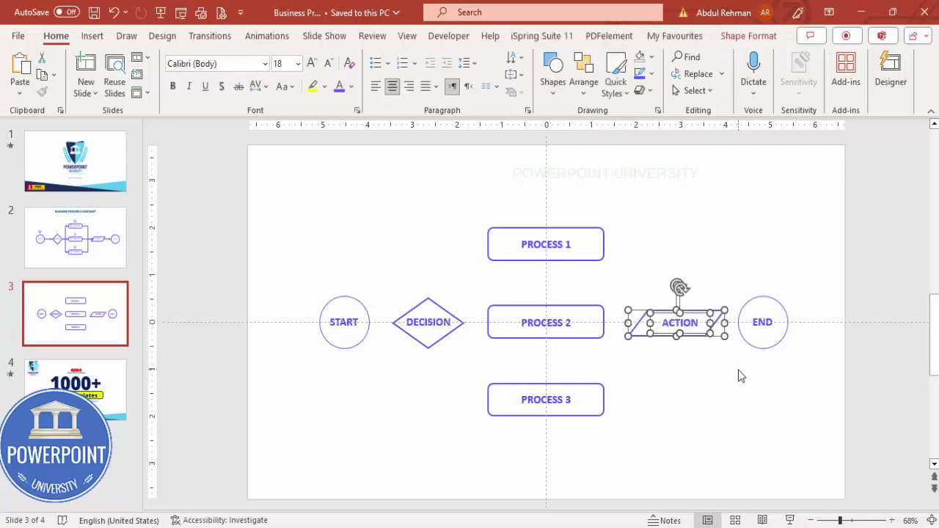
{"action": "left_click", "coordinate": [679, 372]}
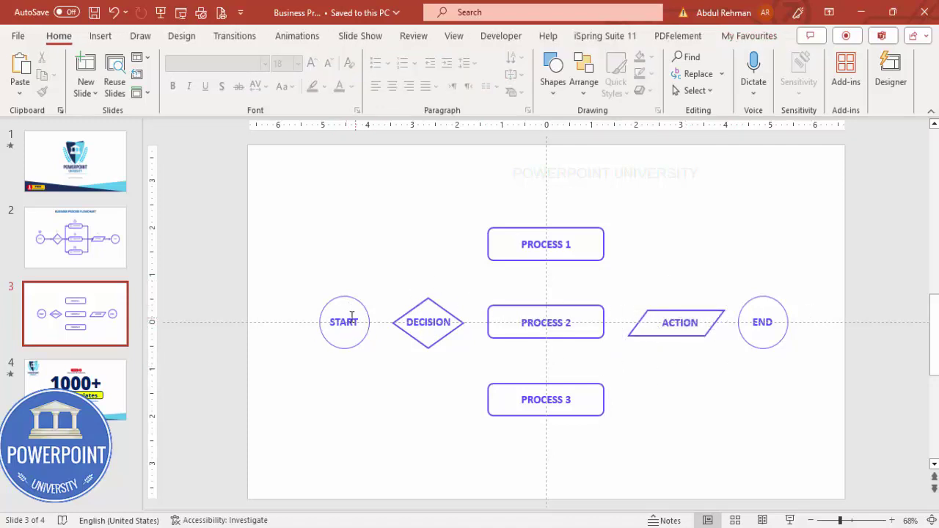
Draw a straight arrow connector from START to DECISION
{"action": "left_click", "coordinate": [100, 37]}
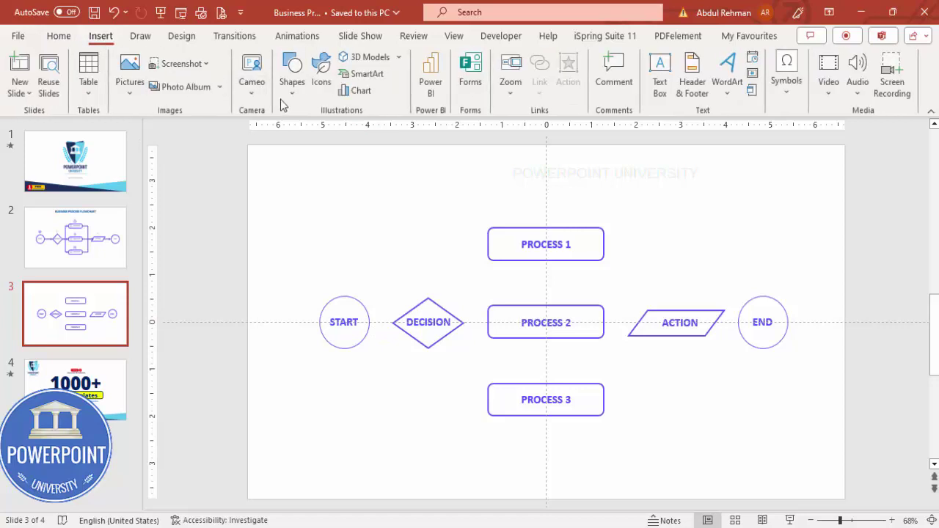
{"action": "left_click", "coordinate": [291, 86]}
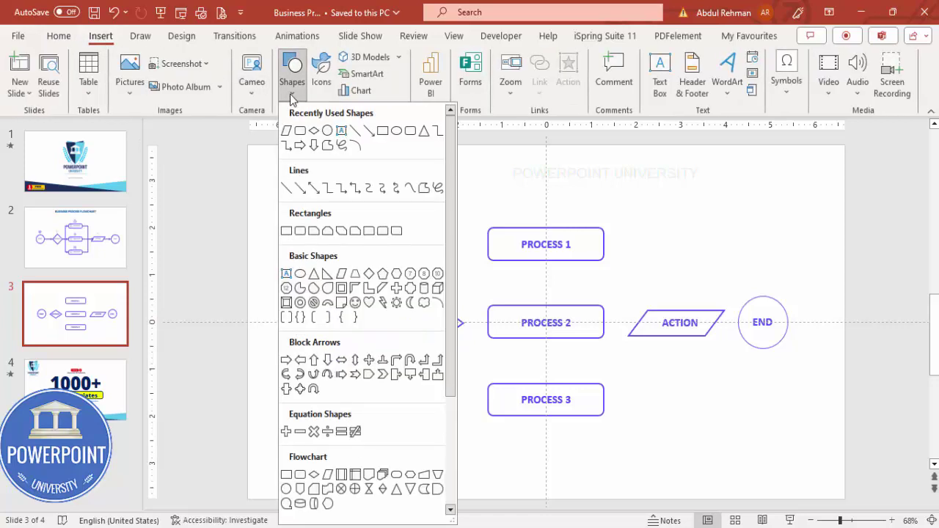
{"action": "left_click", "coordinate": [301, 190]}
{"action": "left_click_drag", "start_coordinate": [370, 323], "coordinate": [393, 323]}
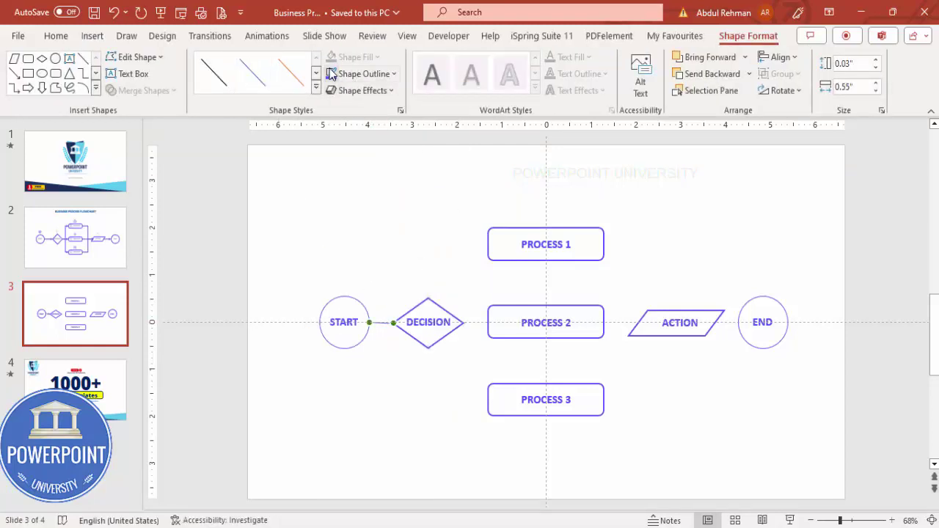
Give the START–DECISION connector a 2¼ pt weight and place a copy near DECISION
{"action": "left_click", "coordinate": [360, 74]}
{"action": "mouse_move", "coordinate": [387, 340]}
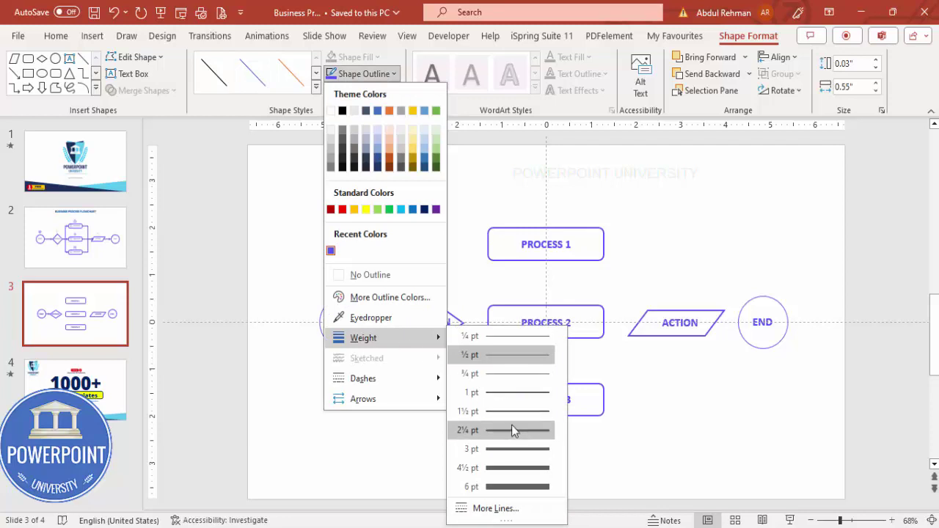
{"action": "left_click", "coordinate": [511, 429]}
{"action": "left_click", "coordinate": [435, 236]}
{"action": "left_click", "coordinate": [386, 323]}
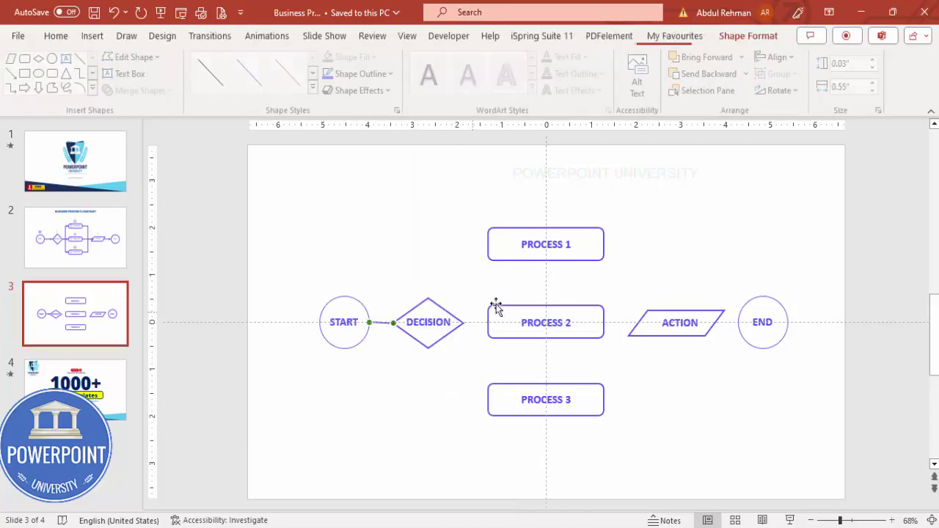
{"action": "left_click_drag", "start_coordinate": [387, 324], "coordinate": [487, 244]}
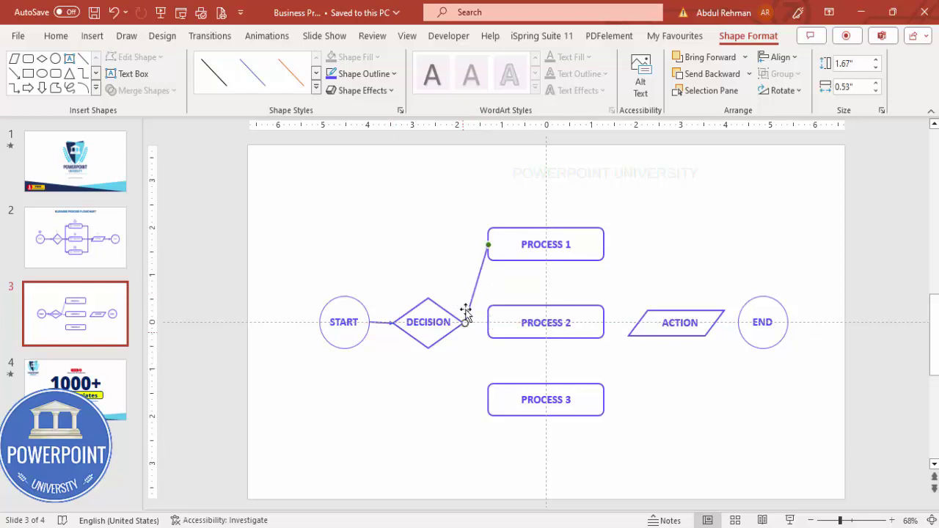
Make the copied connector an elbow connector and duplicate it to link DECISION to PROCESS 3
{"action": "right_click", "coordinate": [477, 280]}
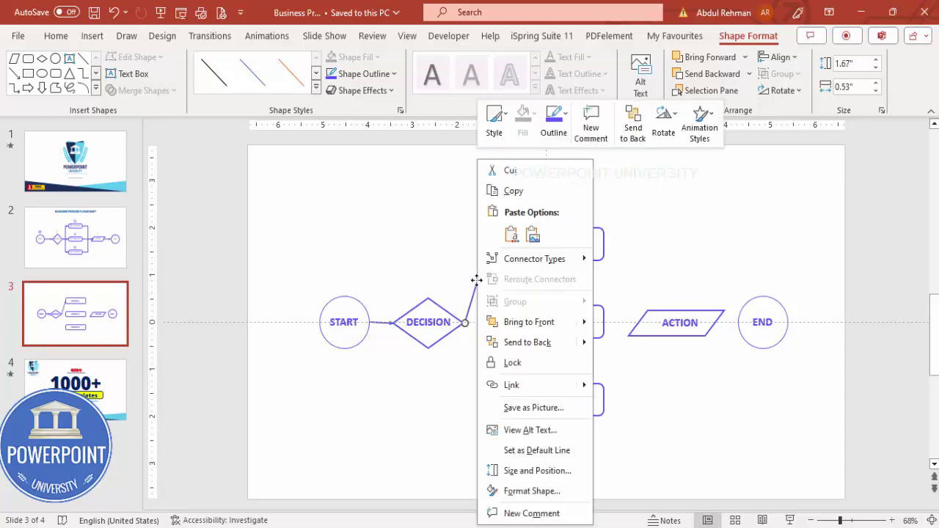
{"action": "mouse_move", "coordinate": [544, 265]}
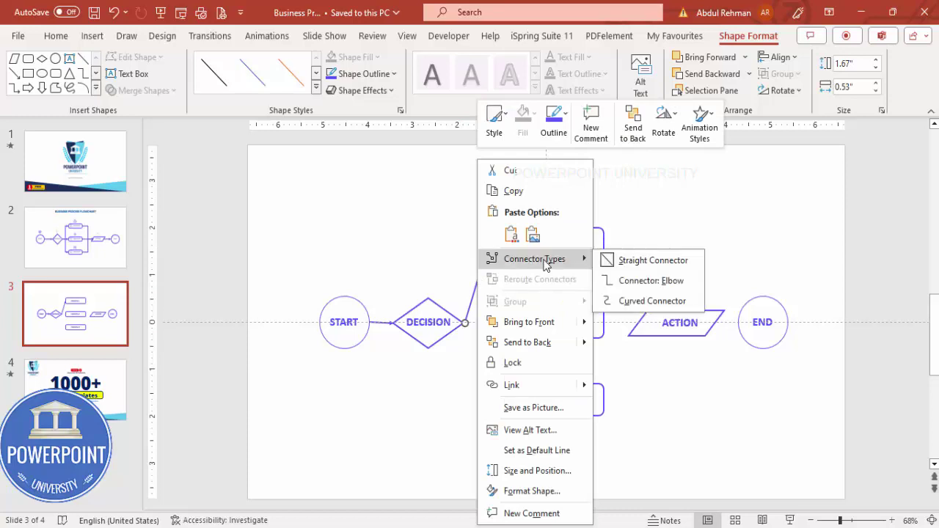
{"action": "left_click", "coordinate": [688, 281]}
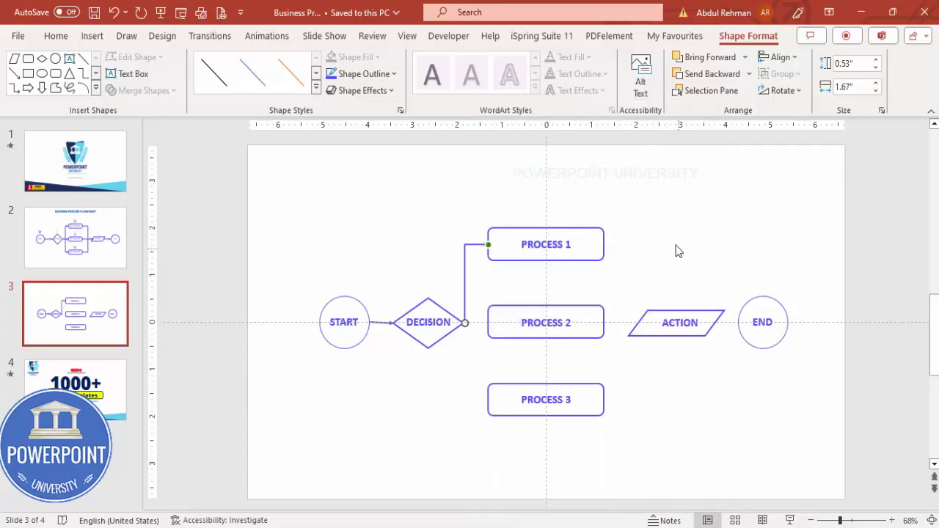
{"action": "left_click", "coordinate": [675, 252]}
{"action": "left_click", "coordinate": [466, 293]}
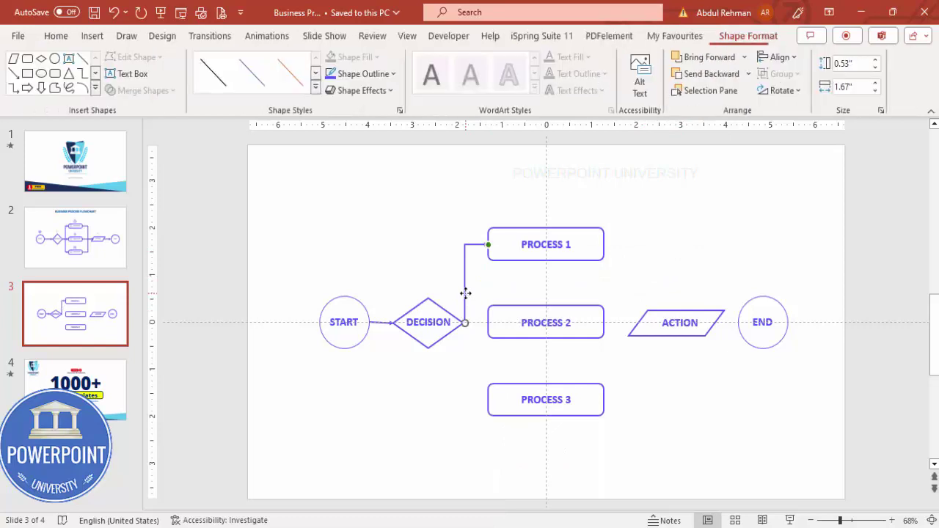
{"action": "left_click_drag", "start_coordinate": [466, 293], "coordinate": [472, 314]}
{"action": "left_click_drag", "start_coordinate": [495, 253], "coordinate": [487, 400]}
Copy a connector to link DECISION to PROCESS 2 and reattach the PROCESS 1 connector to DECISION's right point
{"action": "left_click", "coordinate": [391, 324]}
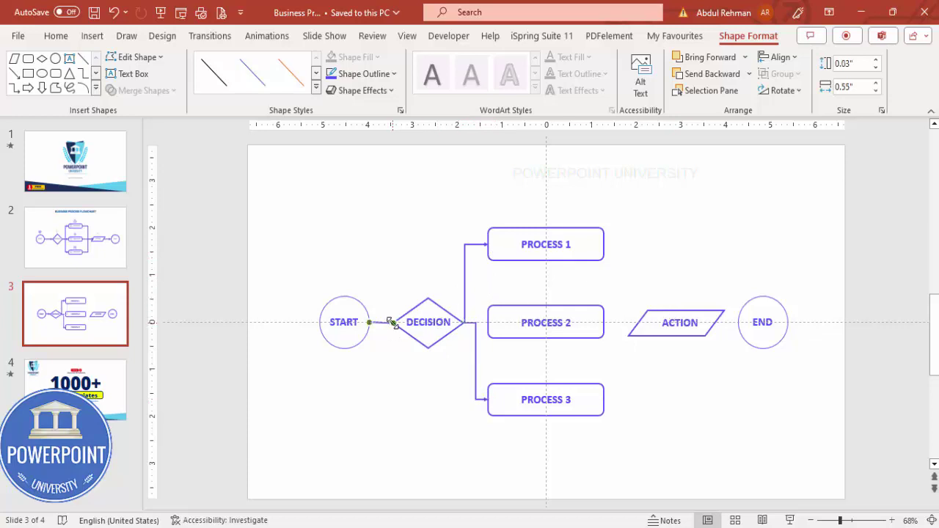
{"action": "left_click_drag", "start_coordinate": [393, 324], "coordinate": [488, 323]}
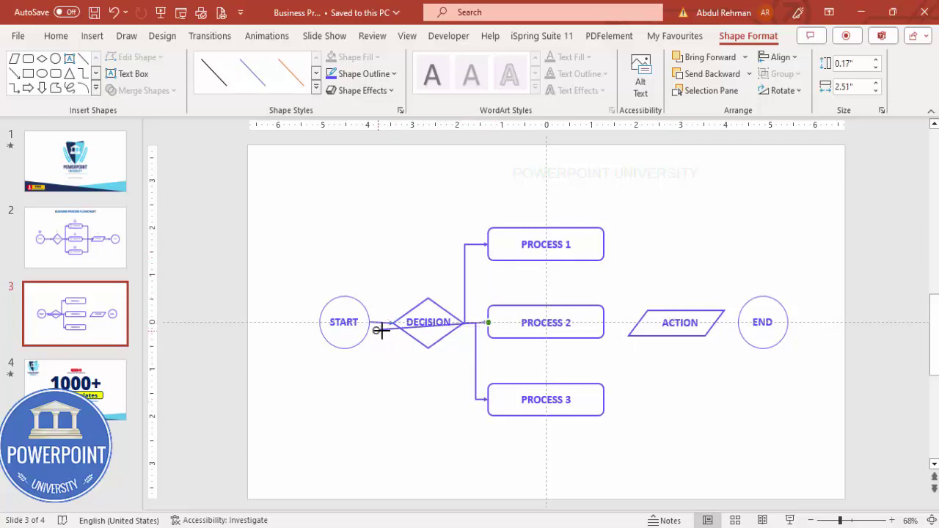
{"action": "left_click_drag", "start_coordinate": [381, 330], "coordinate": [463, 323]}
{"action": "left_click", "coordinate": [465, 286]}
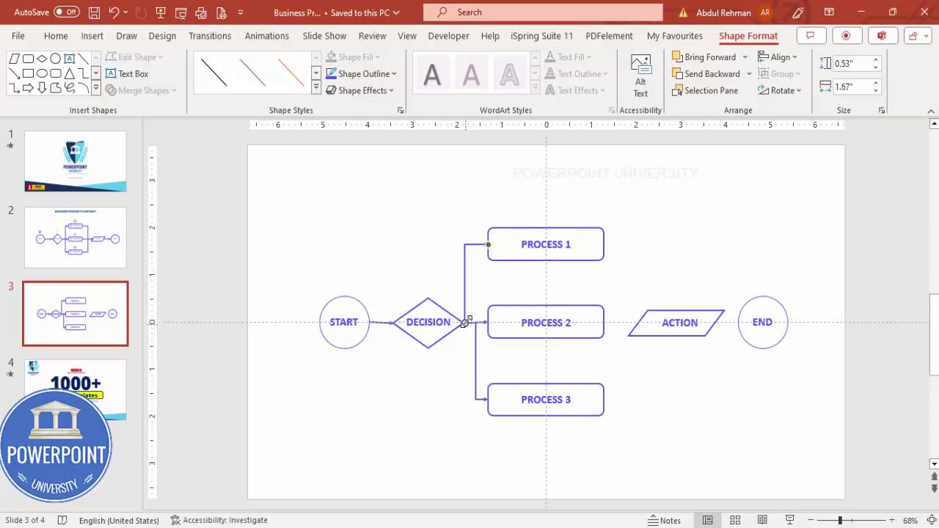
{"action": "left_click_drag", "start_coordinate": [463, 322], "coordinate": [464, 323]}
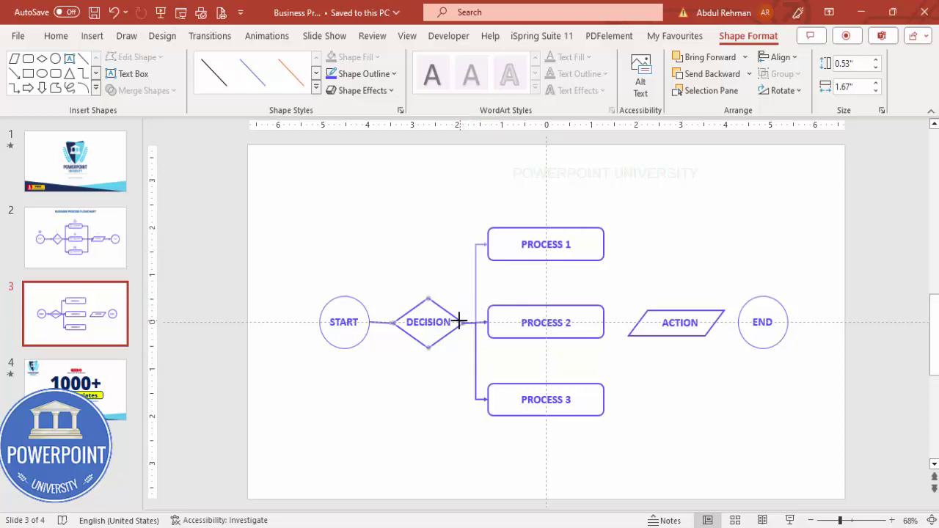
{"action": "left_click", "coordinate": [491, 376]}
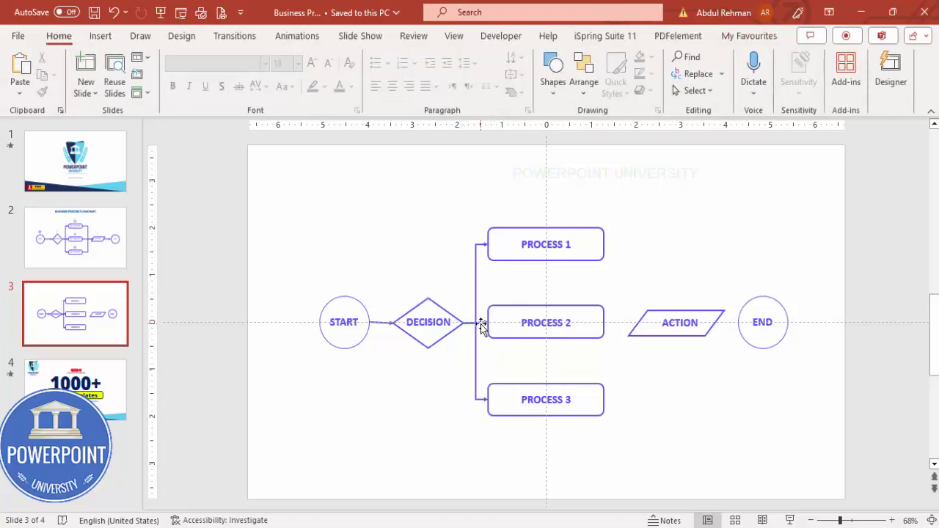
Copy the DECISION–PROCESS 2 connector to link PROCESS 2's right side to ACTION
{"action": "left_click", "coordinate": [483, 323]}
{"action": "left_click_drag", "start_coordinate": [498, 324], "coordinate": [638, 323]}
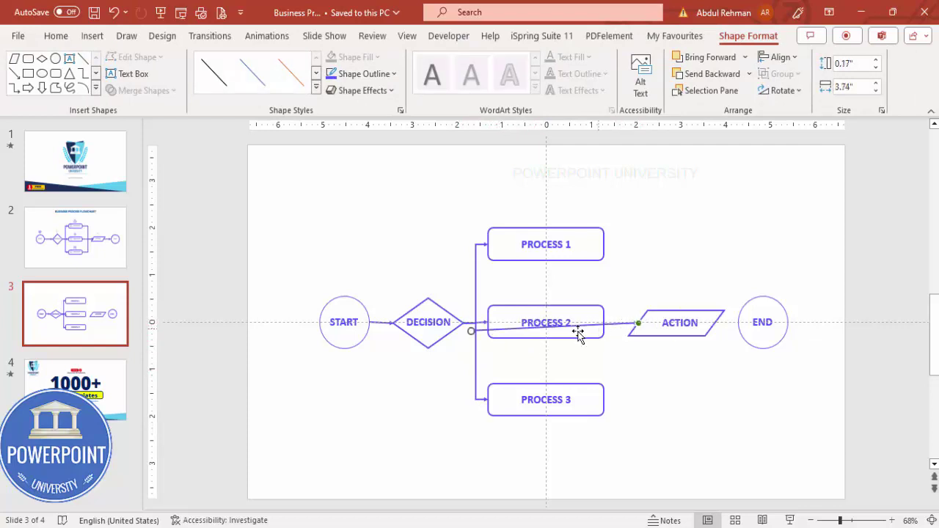
{"action": "left_click_drag", "start_coordinate": [471, 331], "coordinate": [465, 323]}
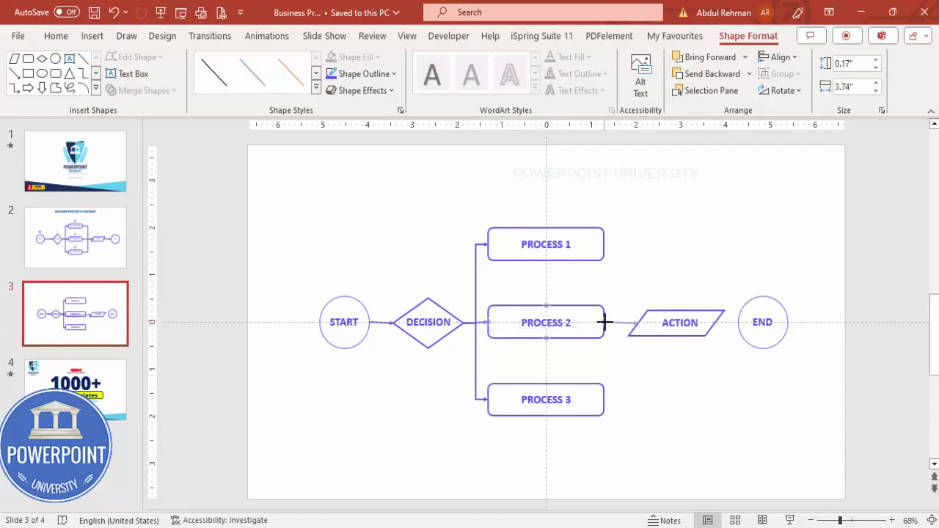
{"action": "left_click_drag", "start_coordinate": [605, 322], "coordinate": [604, 323]}
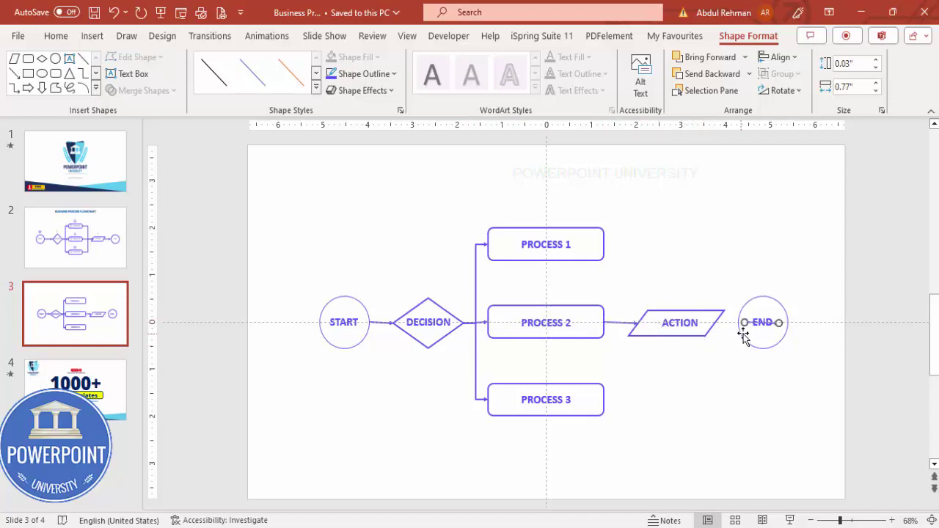
Connect ACTION to END with an arrow connector
{"action": "left_click_drag", "start_coordinate": [716, 323], "coordinate": [767, 323]}
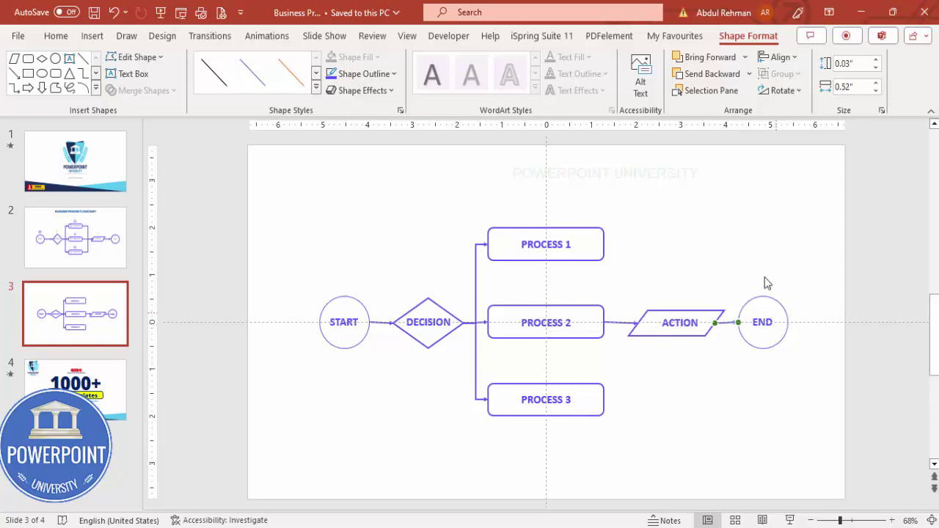
{"action": "left_click", "coordinate": [764, 286]}
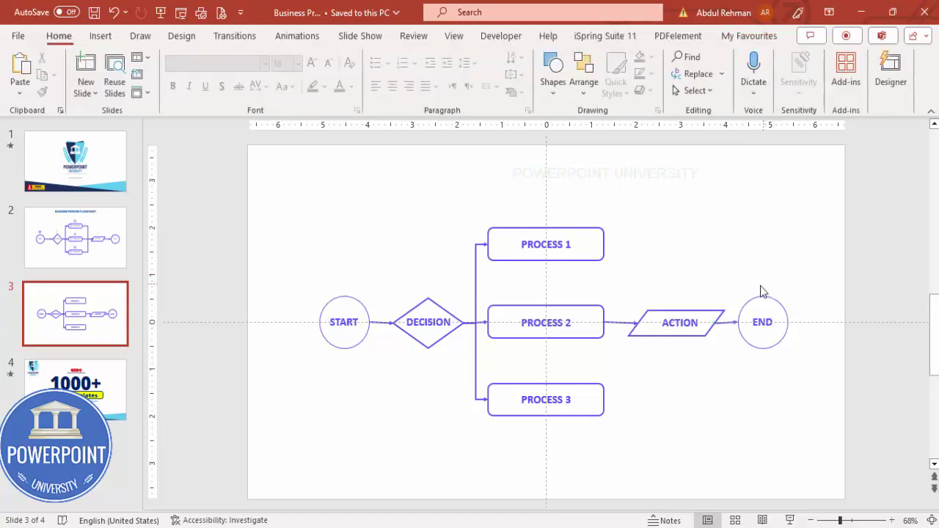
{"action": "left_click", "coordinate": [478, 266]}
Duplicate the elbow connector to join PROCESS 1's right side to ACTION
{"action": "key", "text": "ctrl+d"}
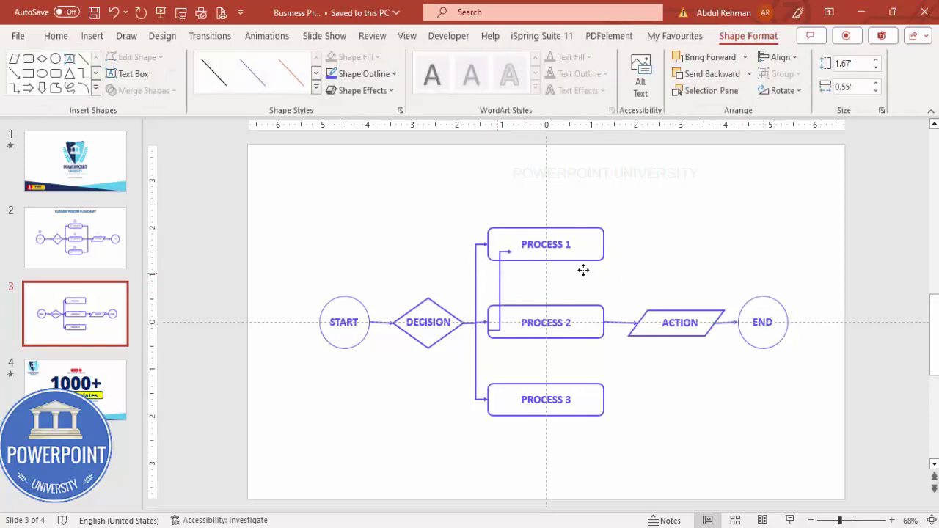
{"action": "left_click_drag", "start_coordinate": [584, 270], "coordinate": [650, 251]}
{"action": "left_click_drag", "start_coordinate": [636, 306], "coordinate": [603, 245]}
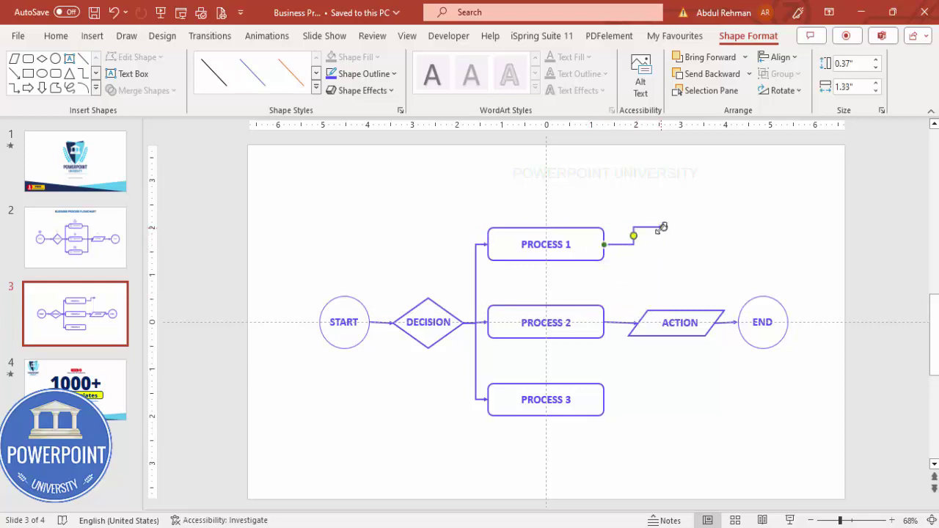
{"action": "left_click_drag", "start_coordinate": [663, 227], "coordinate": [637, 323]}
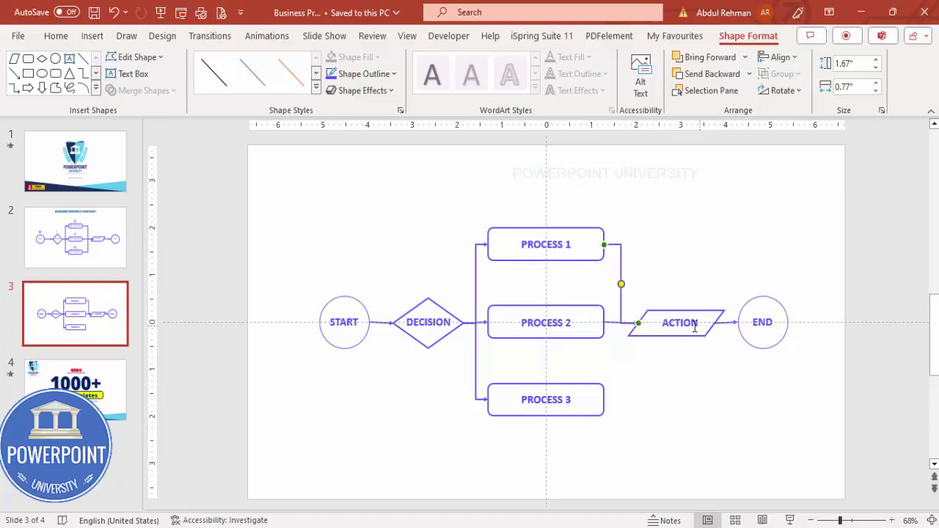
Duplicate that connector again to join PROCESS 3's right side to ACTION
{"action": "key", "text": "ctrl+d"}
{"action": "left_click_drag", "start_coordinate": [745, 245], "coordinate": [603, 400]}
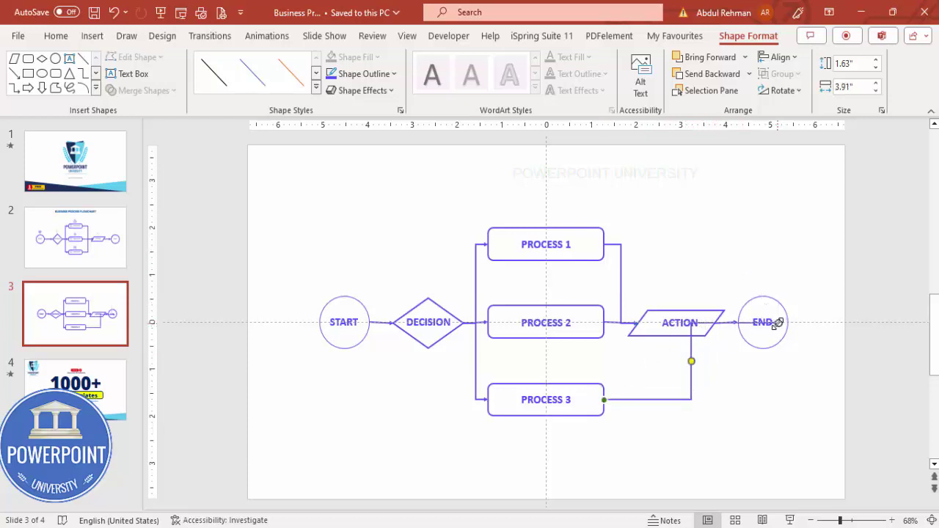
{"action": "left_click_drag", "start_coordinate": [777, 323], "coordinate": [638, 323]}
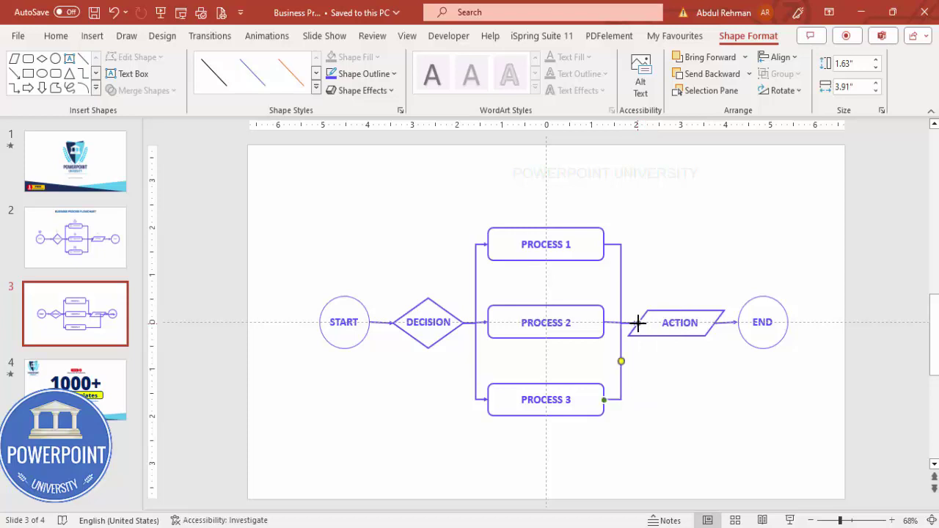
{"action": "left_click", "coordinate": [684, 380]}
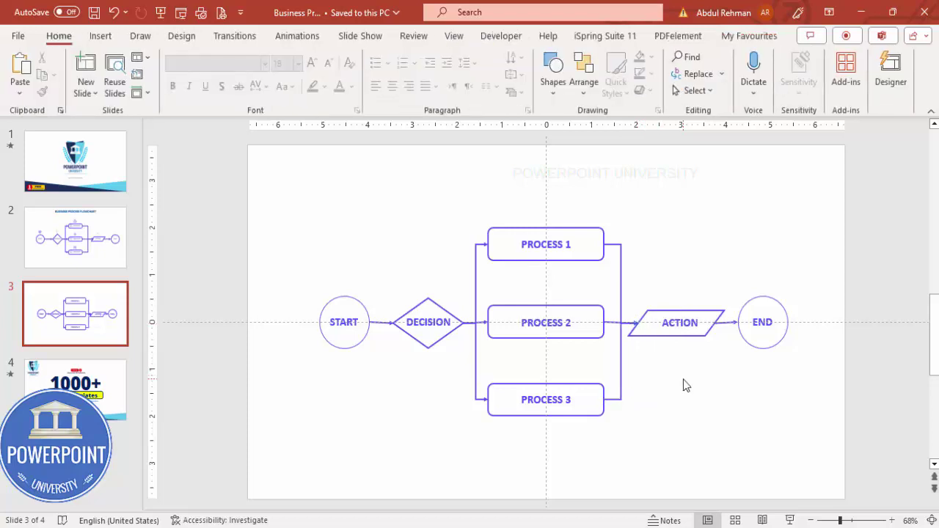